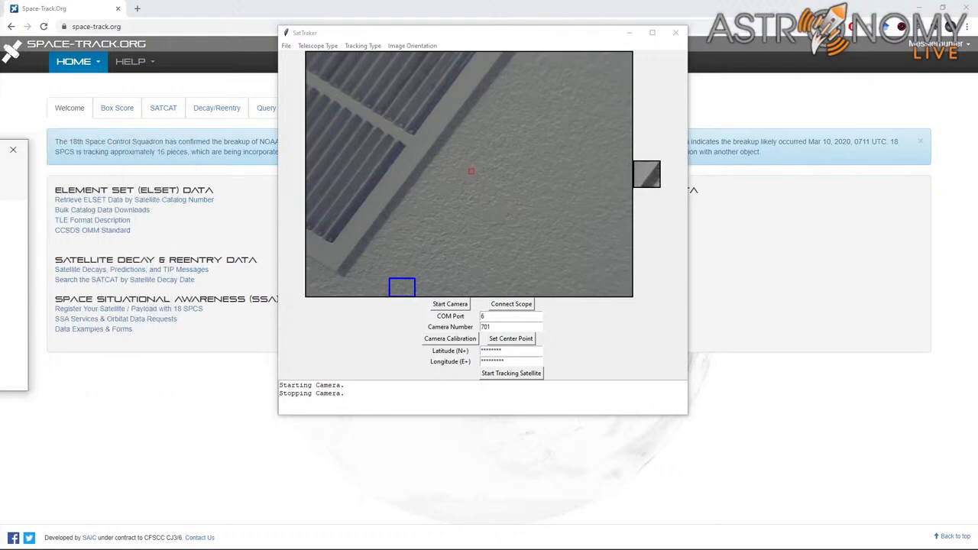
- Synchronize the computer's clock with the time server in the Windows Date & time settings
drag(16, 159, 575, 176)
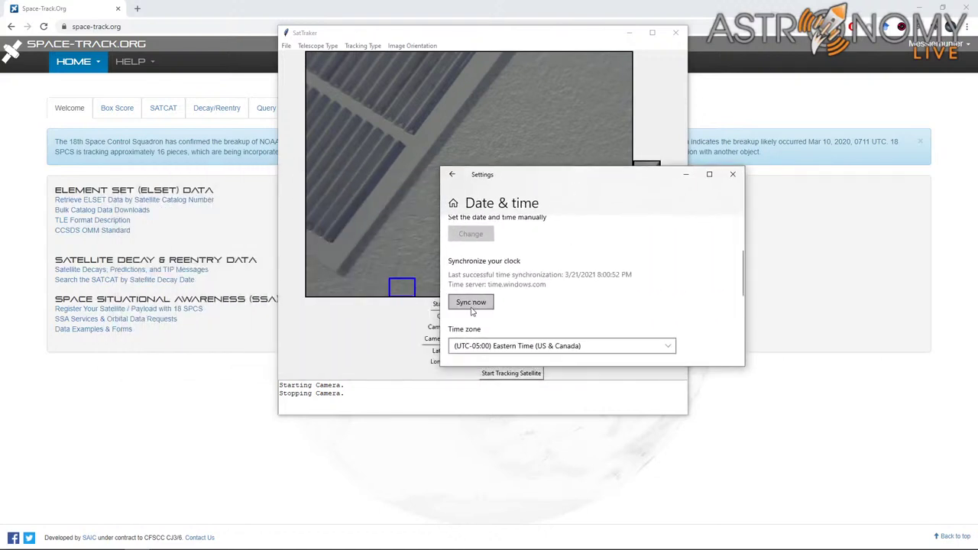
click(472, 305)
drag(582, 179, 6, 186)
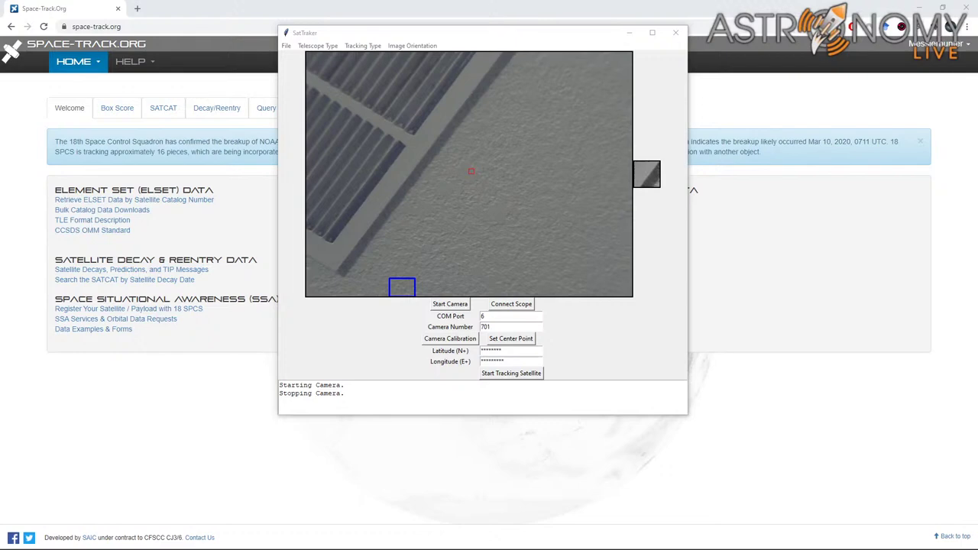
- Search Space-Track's satellite catalog for the satellite name SDO and open its latest TLE
click(715, 276)
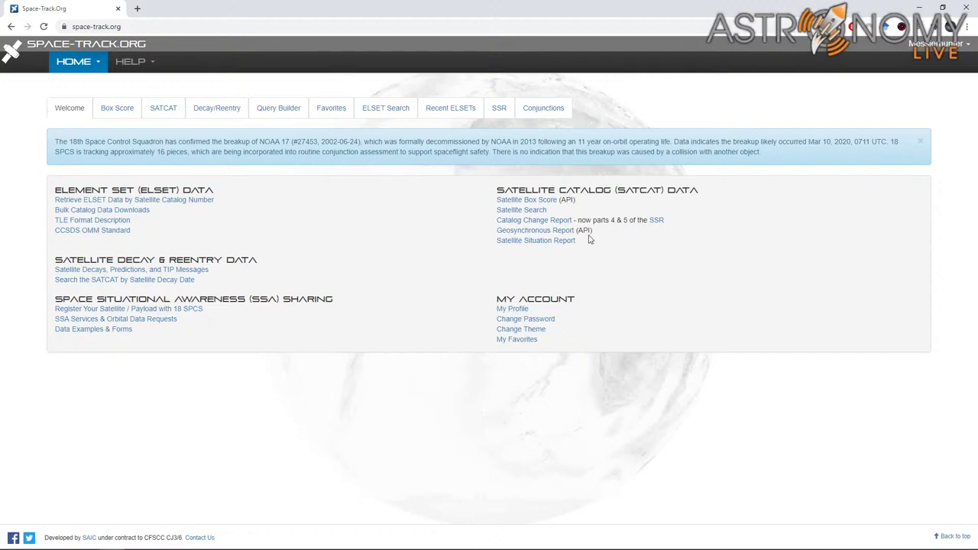
click(534, 211)
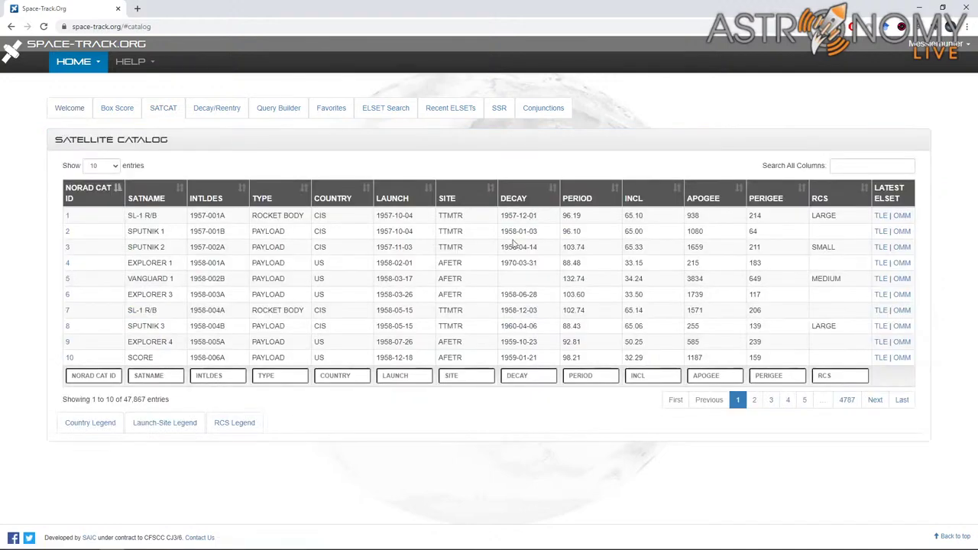
click(182, 372)
text(SDO)
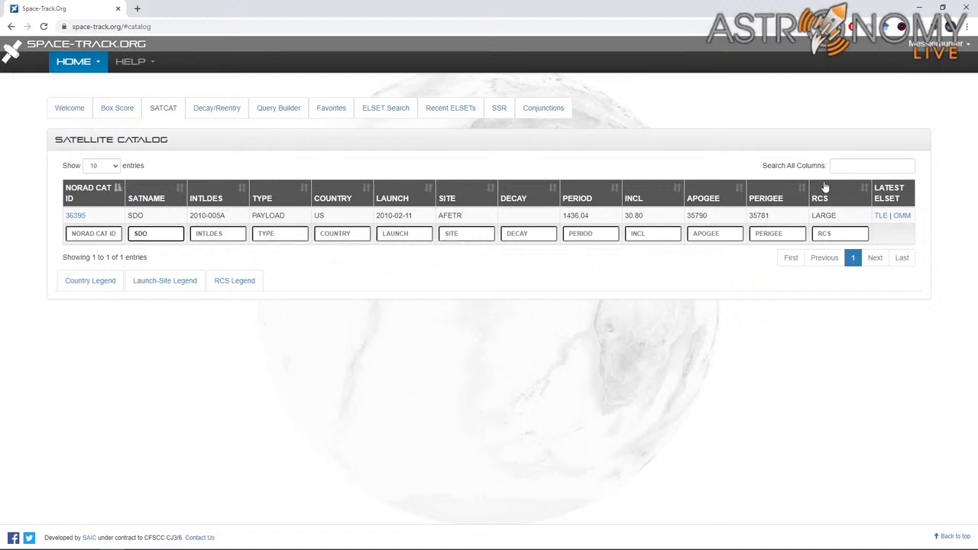
click(881, 218)
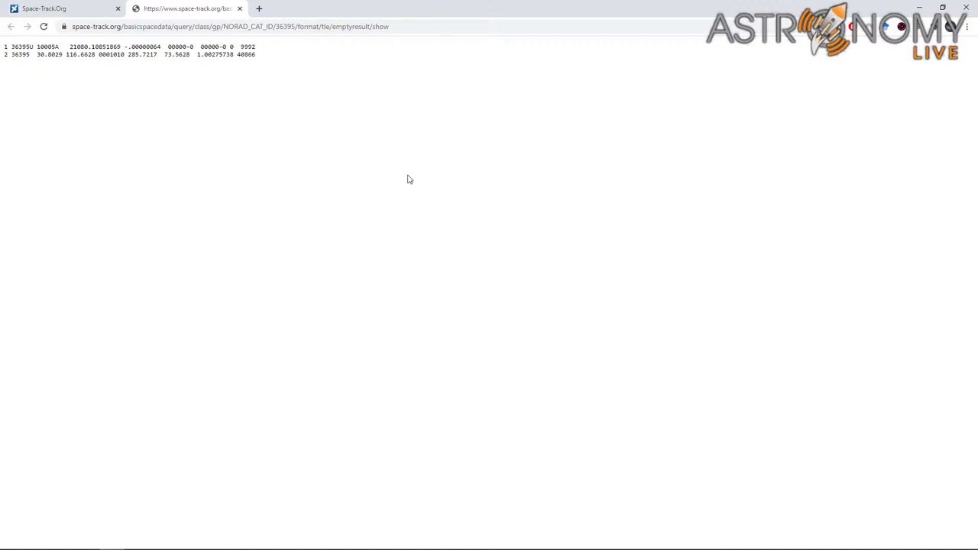
- Copy both TLE lines into sdotle.txt in Notepad below the satellite name SDO and save the file
drag(257, 57, 4, 51)
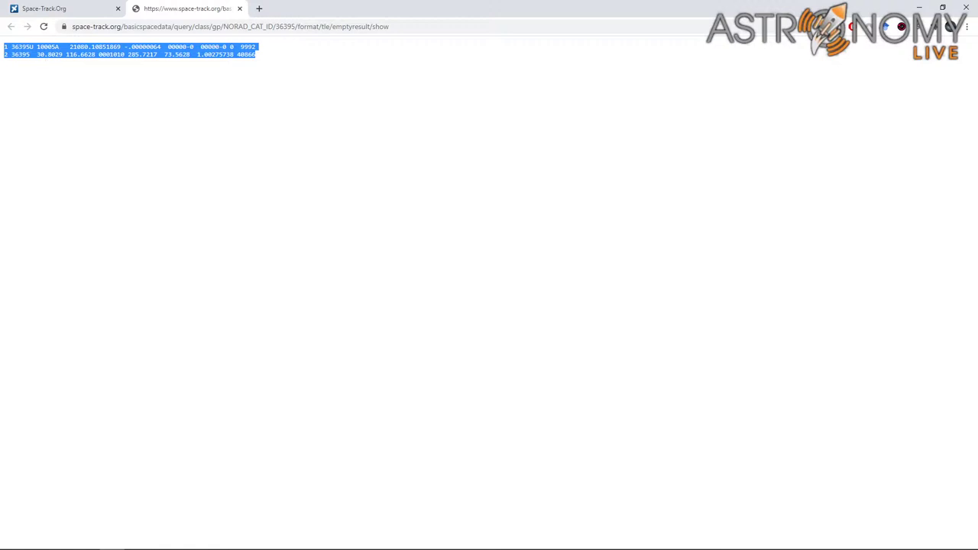
key(alt+Tab)
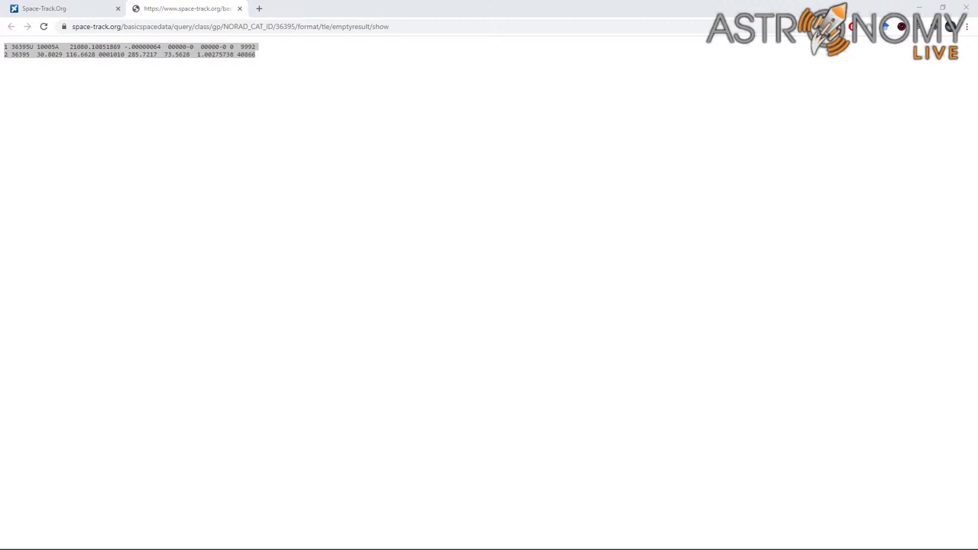
drag(0, 168, 345, 151)
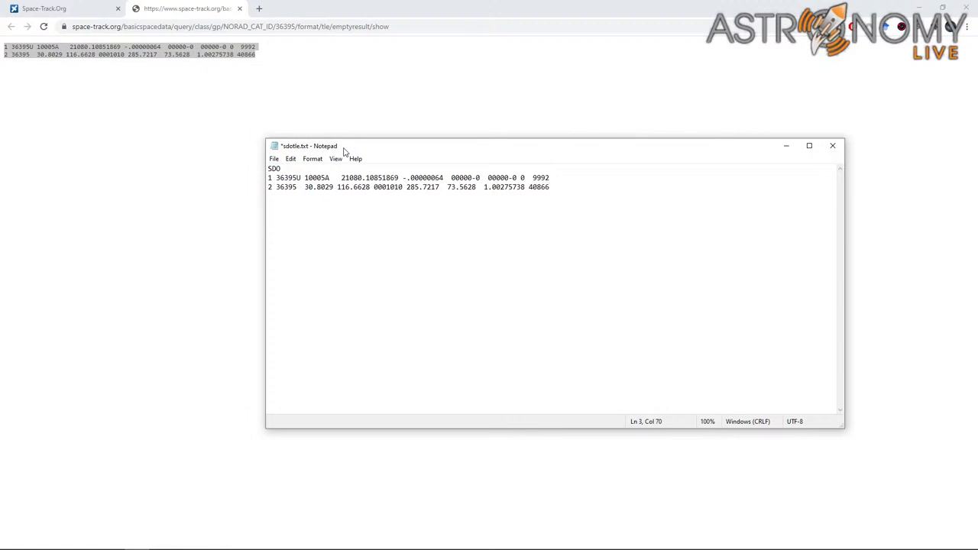
click(293, 177)
drag(300, 149, 156, 126)
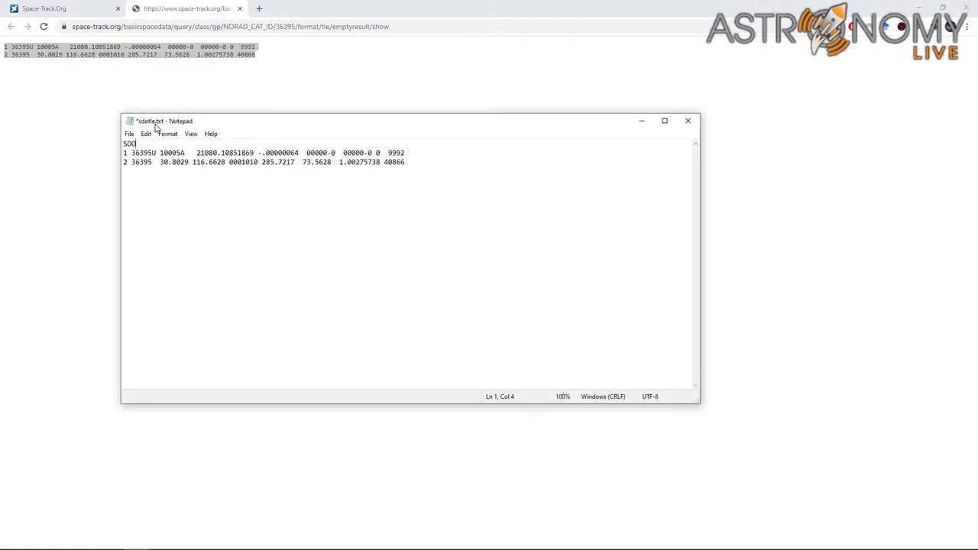
click(407, 163)
click(129, 133)
click(152, 179)
drag(259, 122, 247, 127)
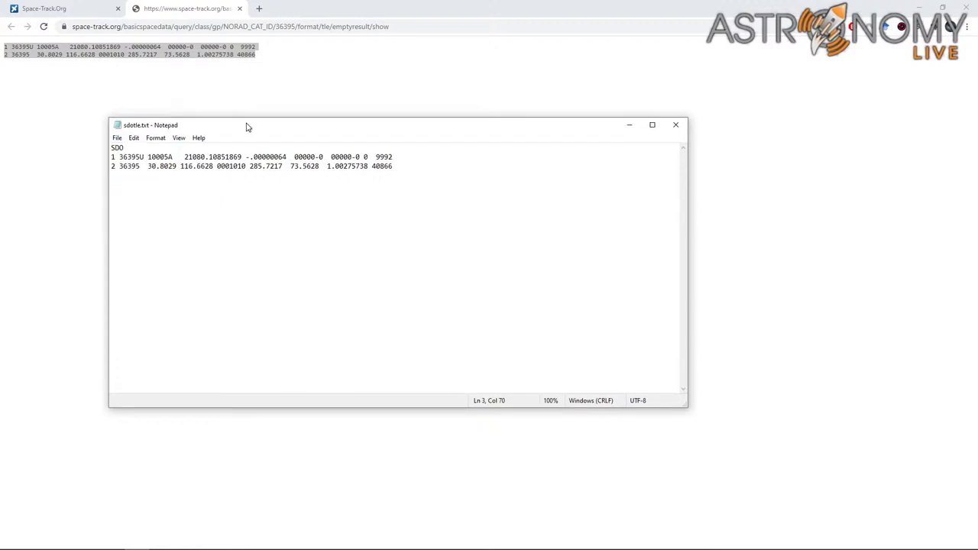
drag(246, 126, 343, 161)
key(super+Down)
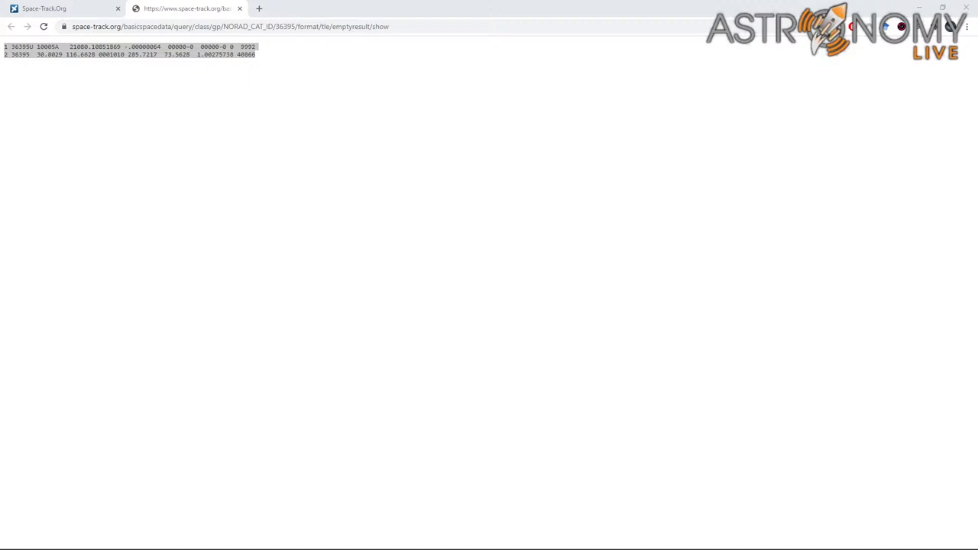
- Switch to SatTraker with the NexRemote hand control alongside and set the telescope type to ASCOM Alt/Az
key(alt+Tab)
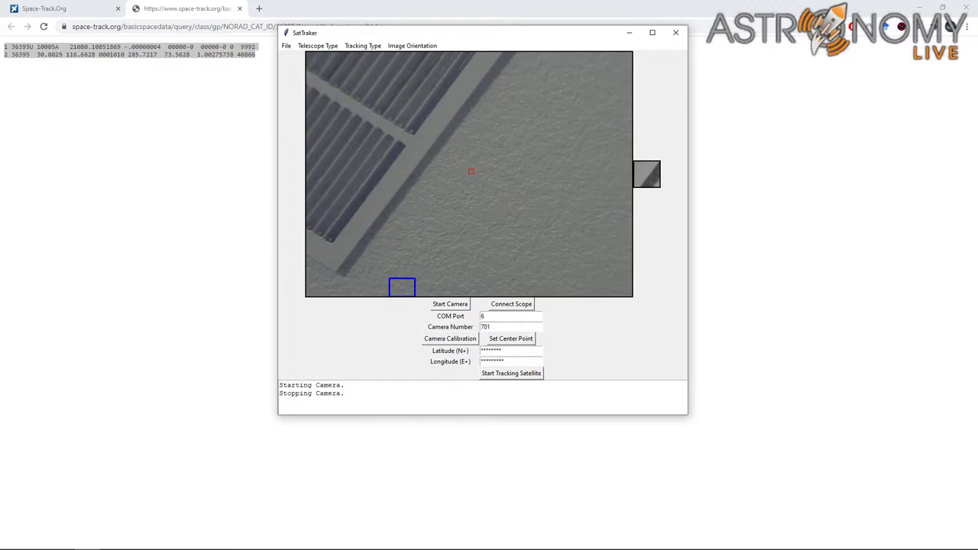
drag(157, 125, 146, 156)
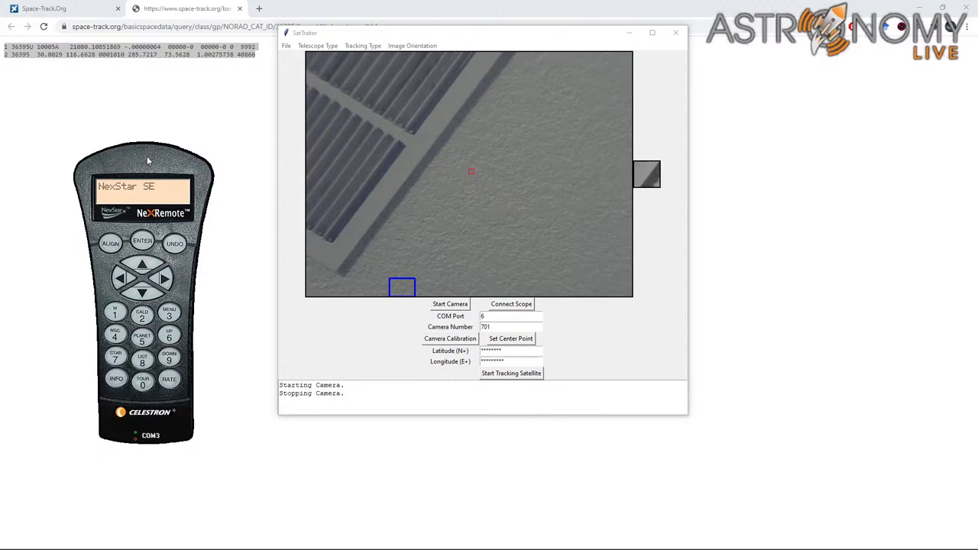
drag(148, 161, 171, 142)
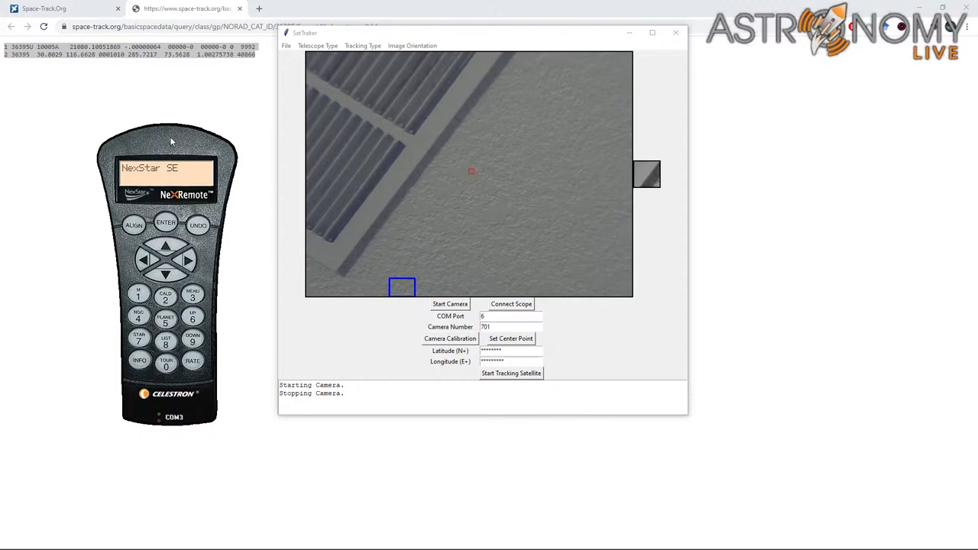
click(324, 45)
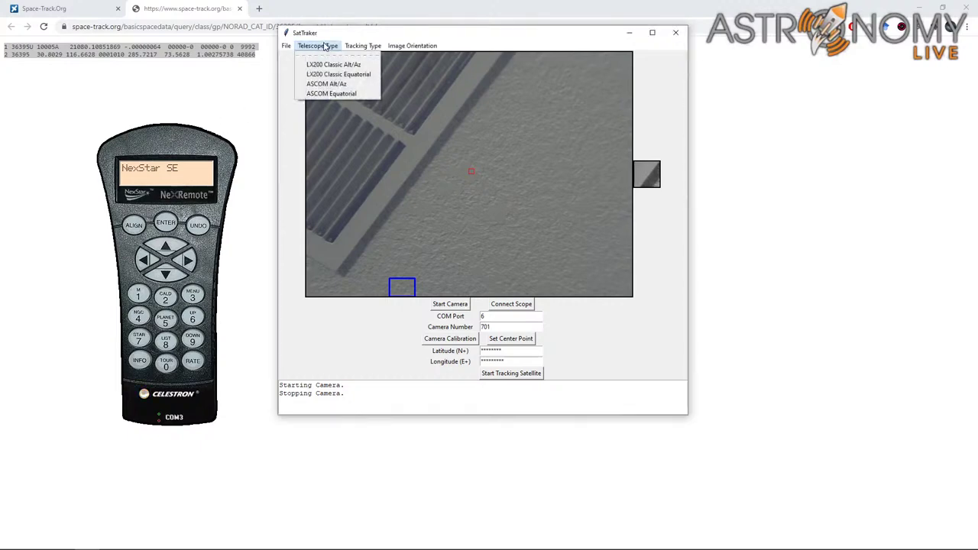
click(318, 86)
drag(352, 36, 355, 59)
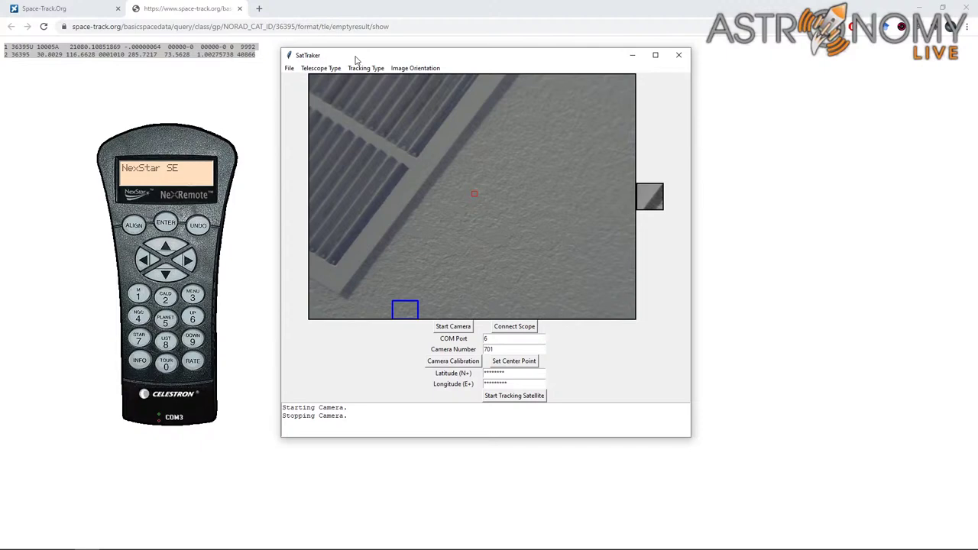
click(178, 159)
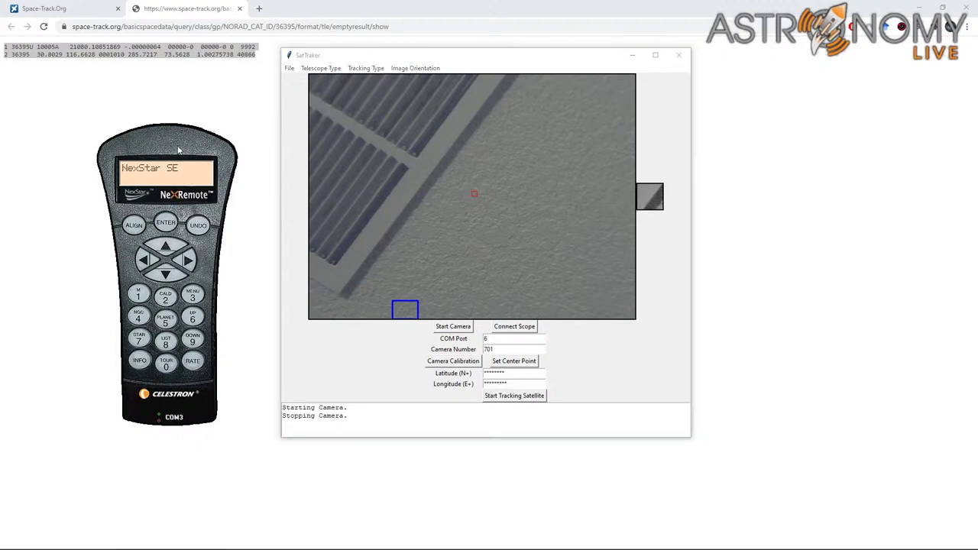
drag(177, 142, 175, 95)
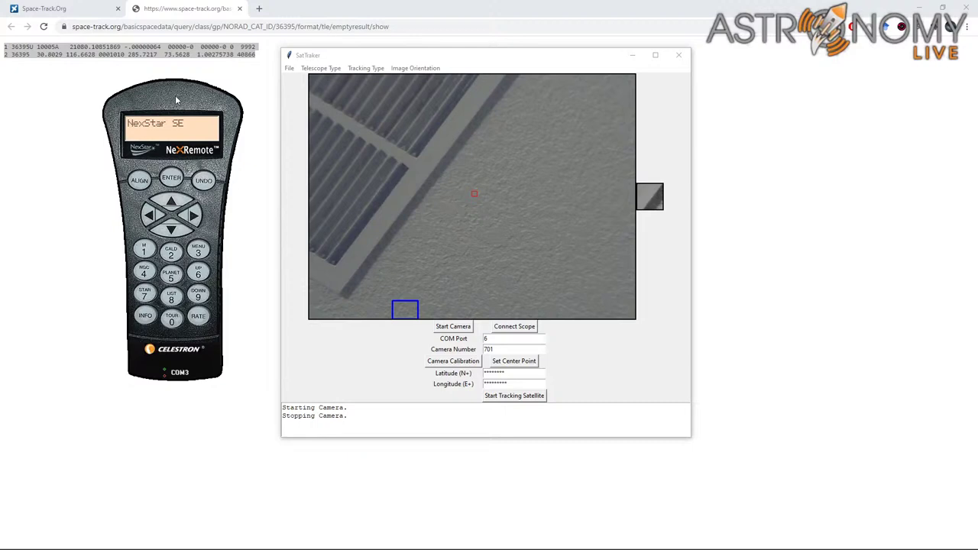
mouse_move(175, 95)
mouse_down()
mouse_move(171, 85)
mouse_move(168, 101)
mouse_up()
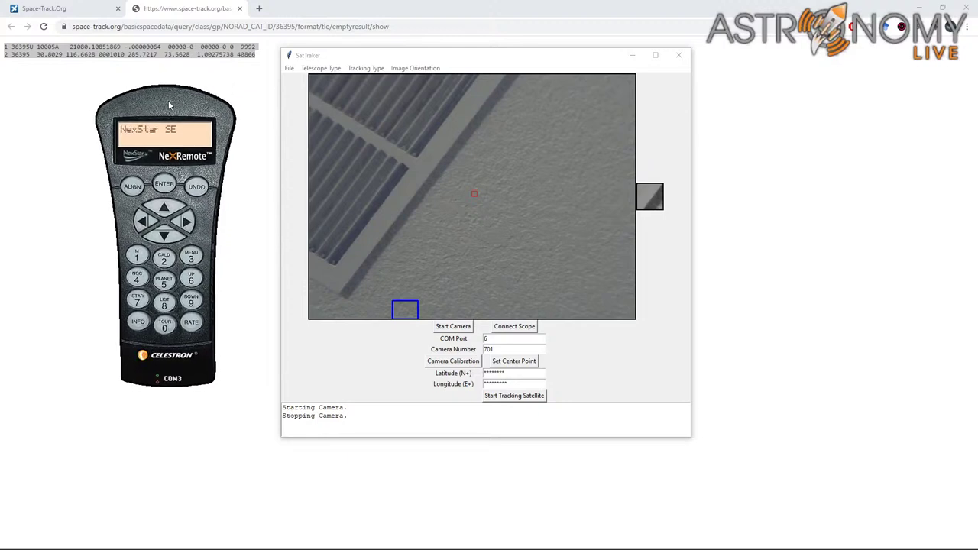
mouse_move(168, 100)
mouse_down()
mouse_move(164, 108)
mouse_move(169, 92)
mouse_move(163, 111)
mouse_up()
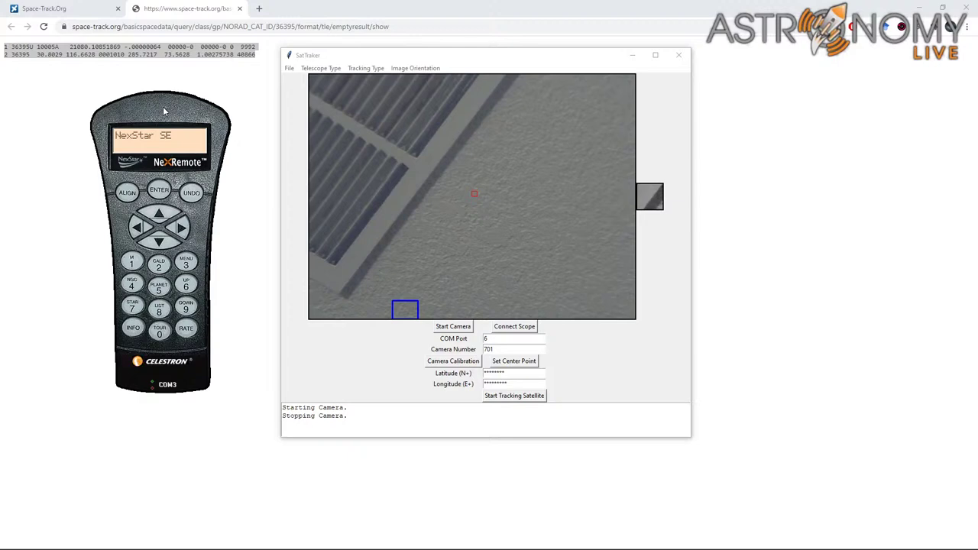
mouse_move(176, 114)
mouse_down()
mouse_move(192, 133)
mouse_move(179, 117)
mouse_move(187, 122)
mouse_up()
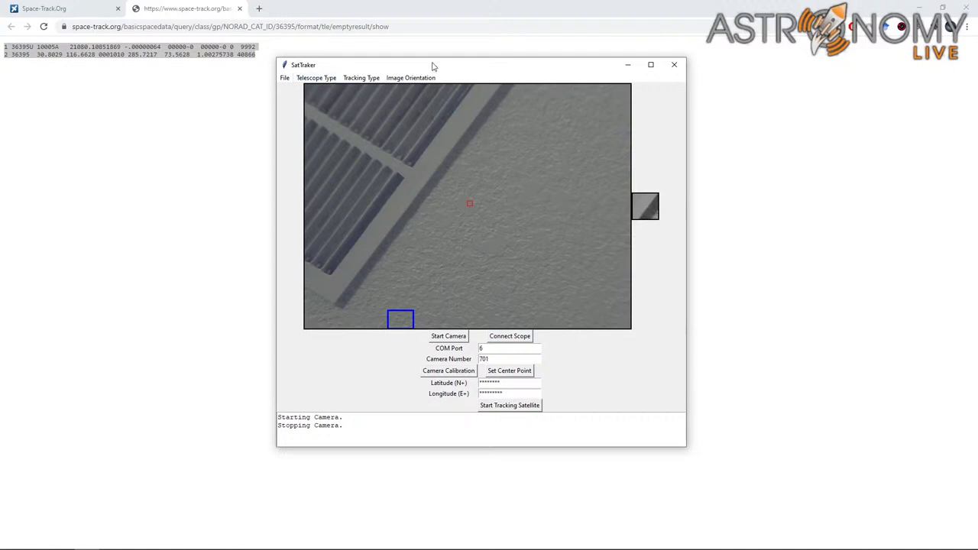
drag(517, 74, 575, 89)
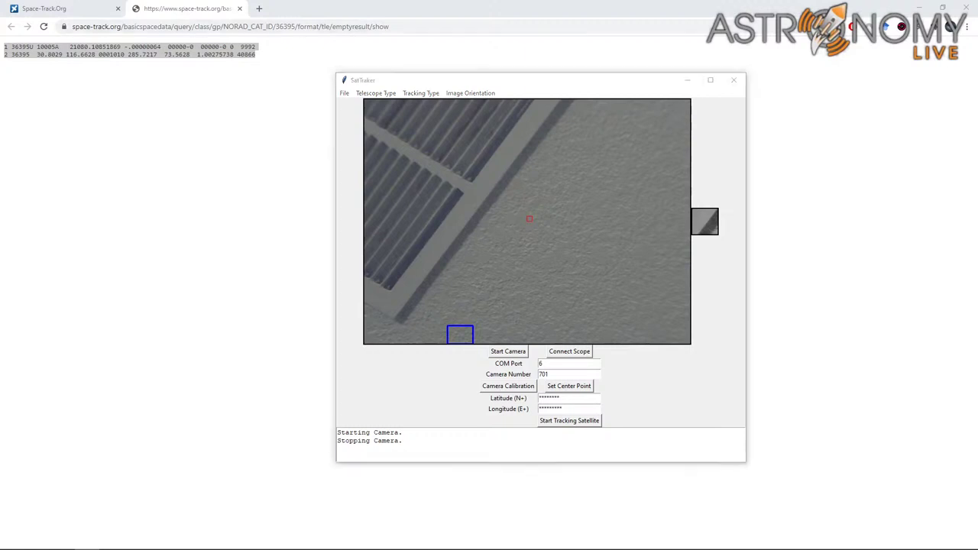
drag(414, 87, 369, 71)
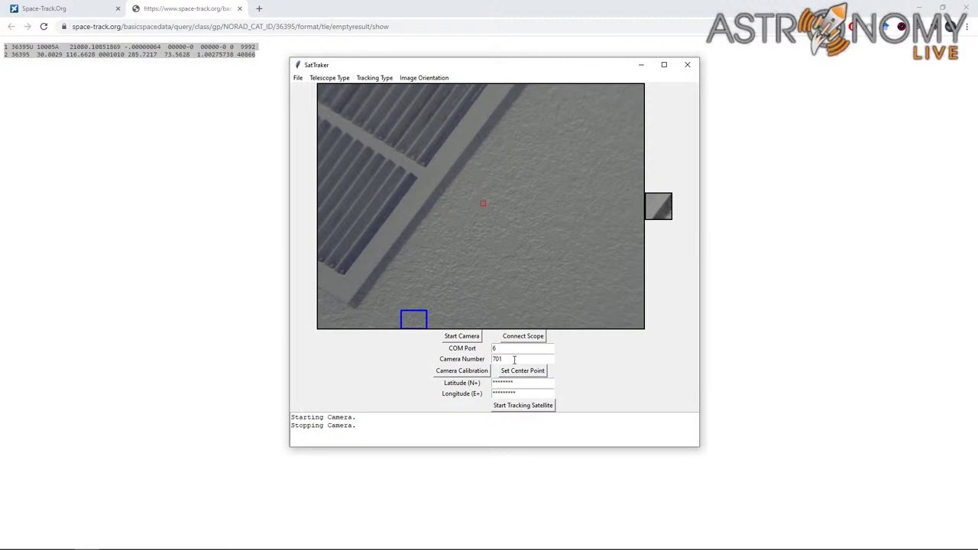
- Start the live camera feed in SatTraker using camera number 701
drag(514, 359, 490, 359)
click(509, 362)
drag(509, 362, 489, 361)
click(511, 361)
drag(504, 360, 493, 360)
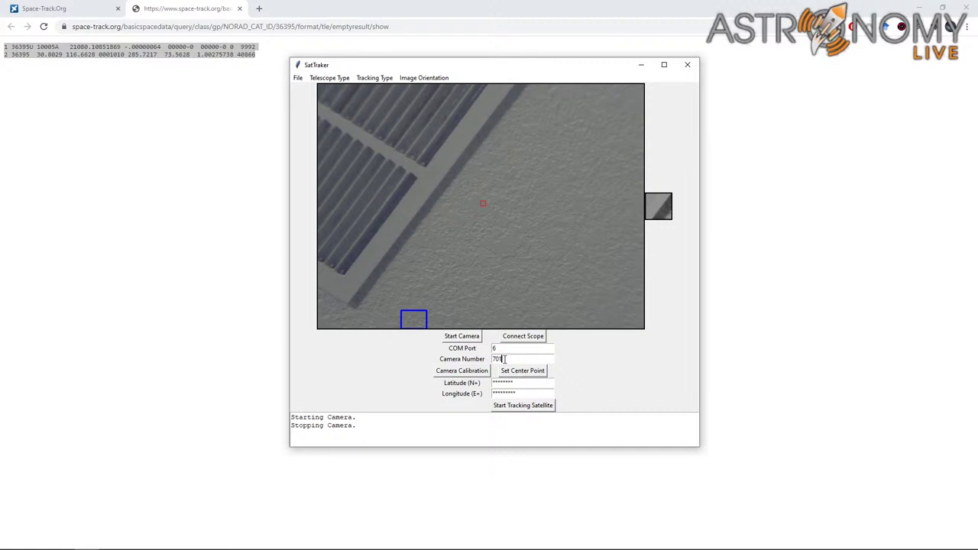
click(464, 341)
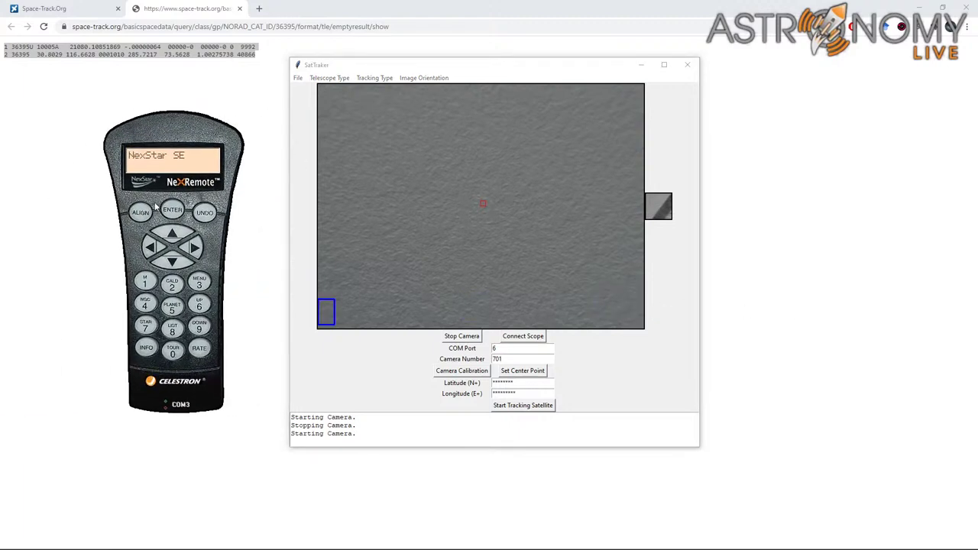
- Slew the telescope left and up with the NexRemote hand control to bring the vent into the camera view
click(150, 249)
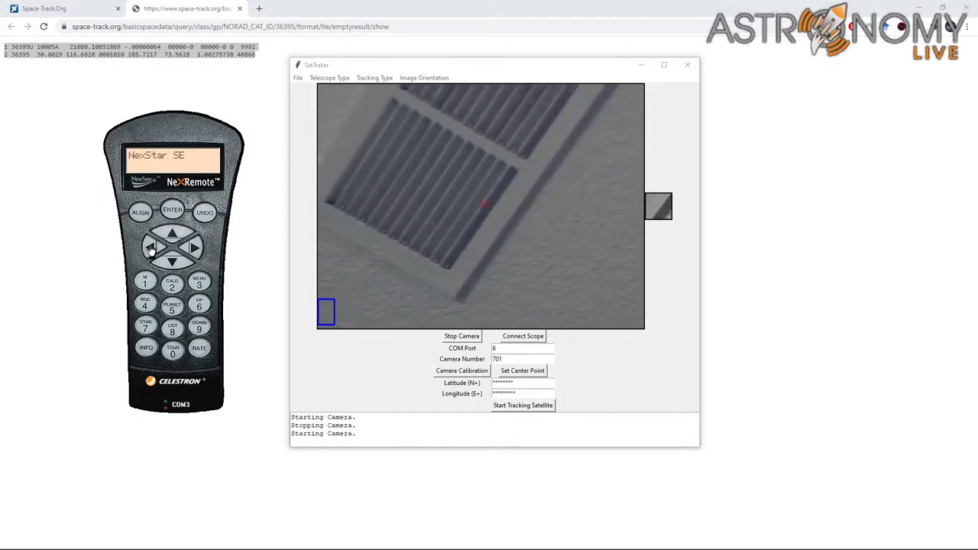
click(166, 239)
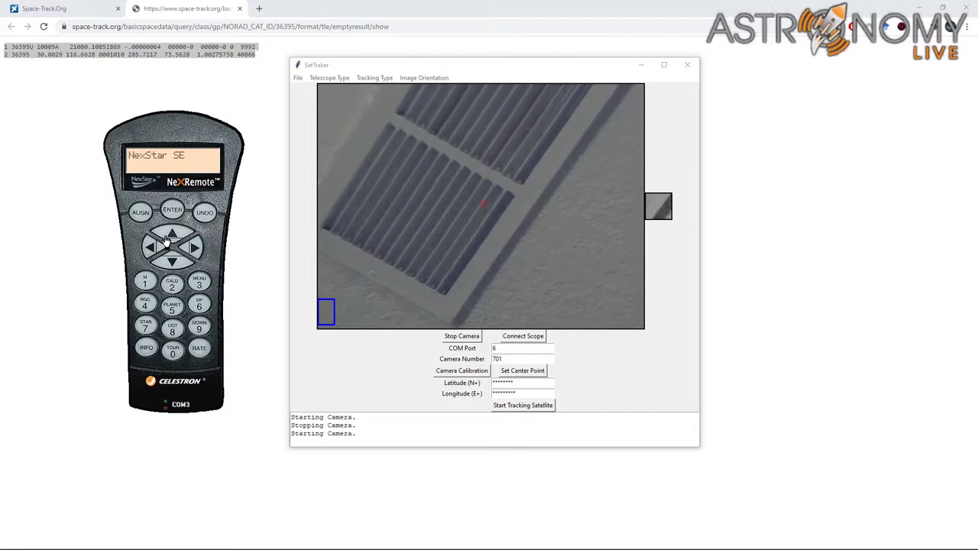
drag(154, 131, 131, 136)
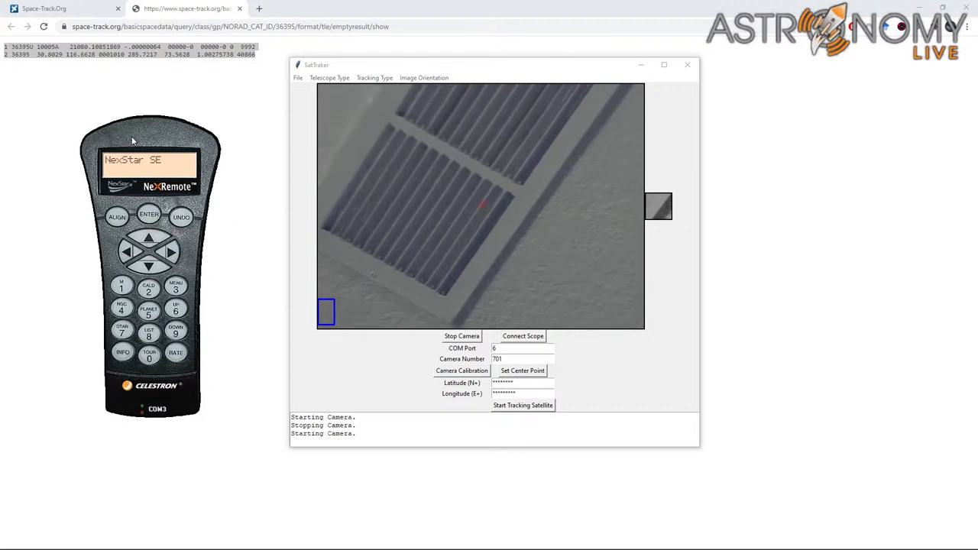
key(alt+F4)
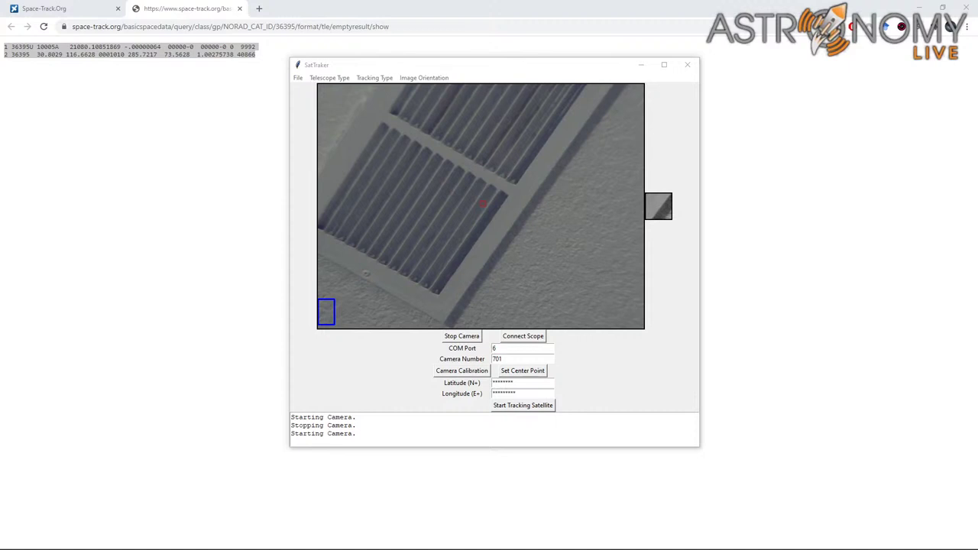
- Review the layout of sdotle.txt in Notepad, examining the satellite name line and the two TLE lines below it
key(alt+Tab)
drag(239, 148, 495, 153)
drag(261, 173, 248, 173)
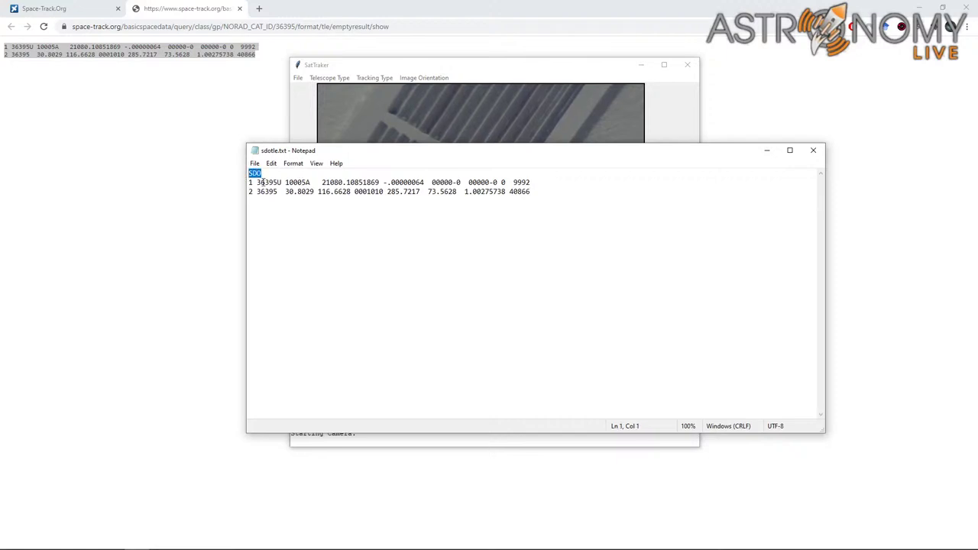
drag(539, 192, 235, 184)
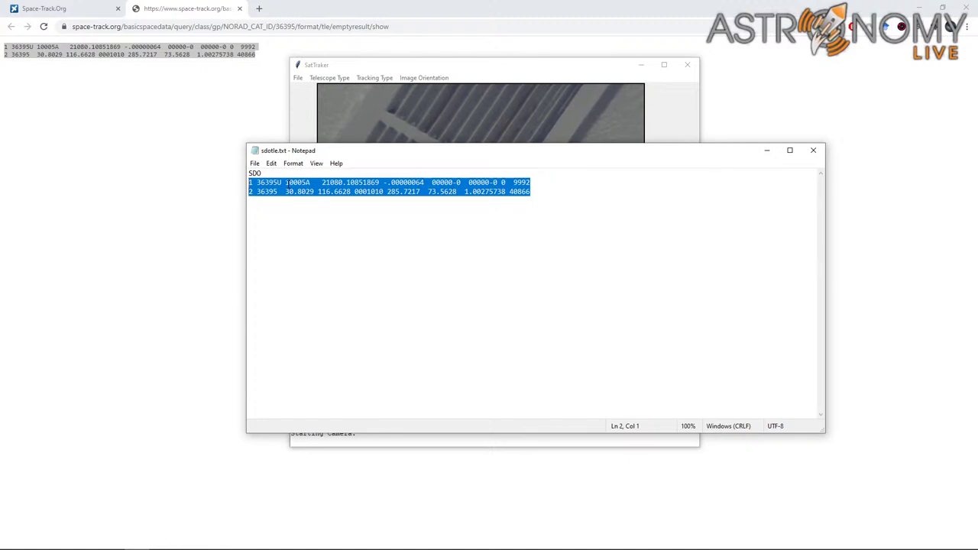
click(567, 198)
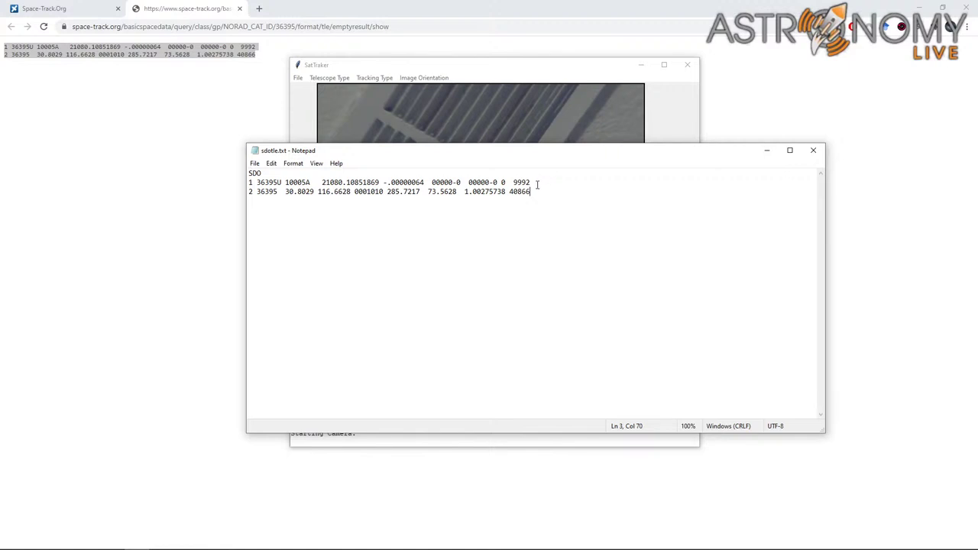
drag(360, 155, 0, 145)
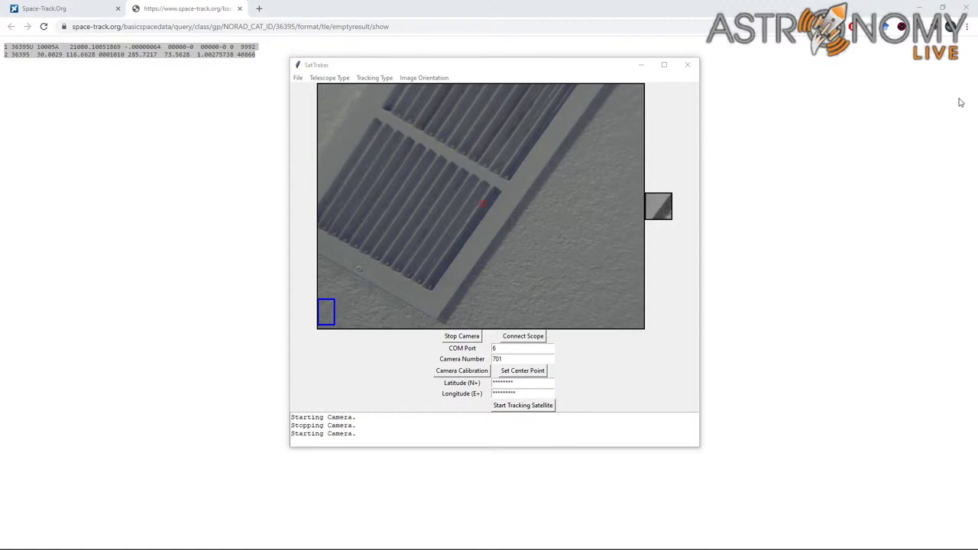
- Load sdotle.txt from the SatTraker documents folder as the TLE file and highlight its path in the log
click(301, 88)
click(298, 78)
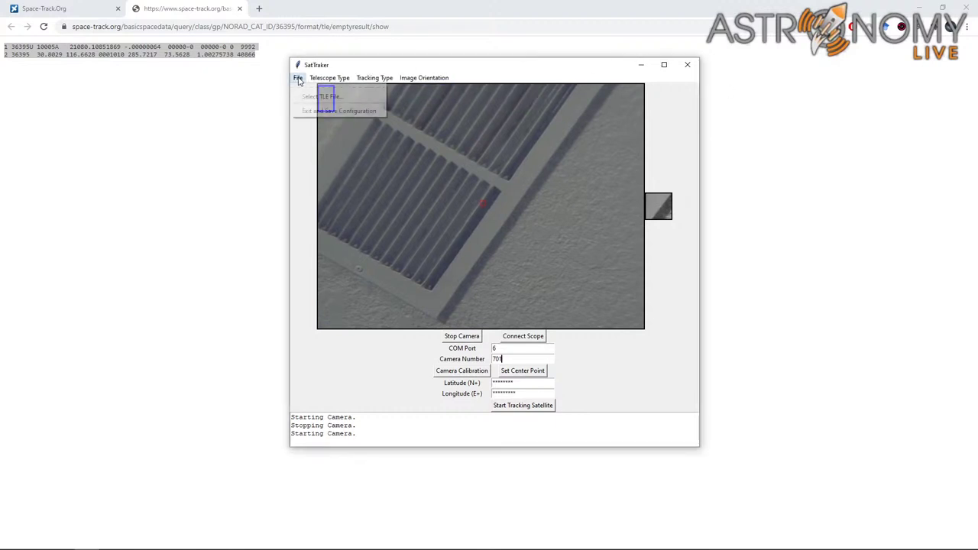
click(302, 95)
drag(353, 101, 0, 88)
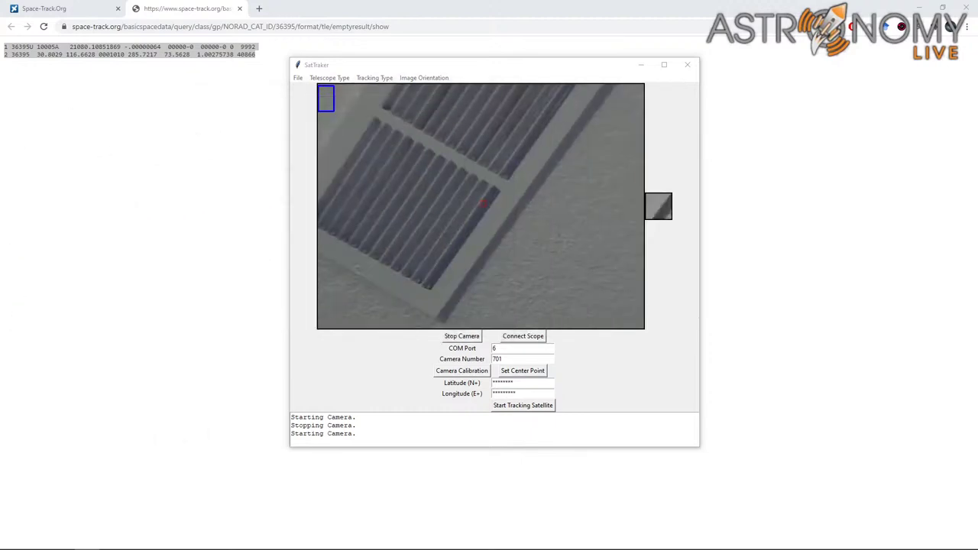
drag(0, 134, 362, 159)
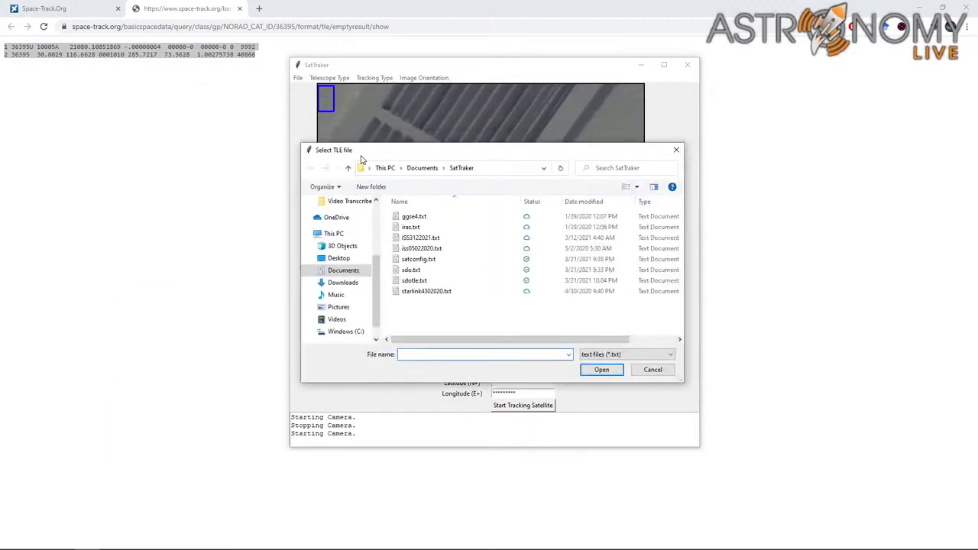
click(424, 282)
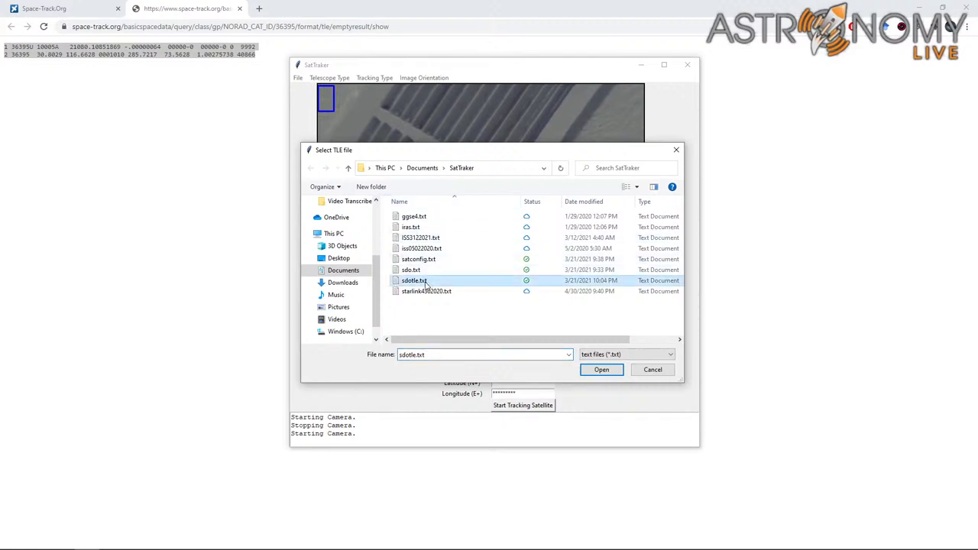
click(592, 373)
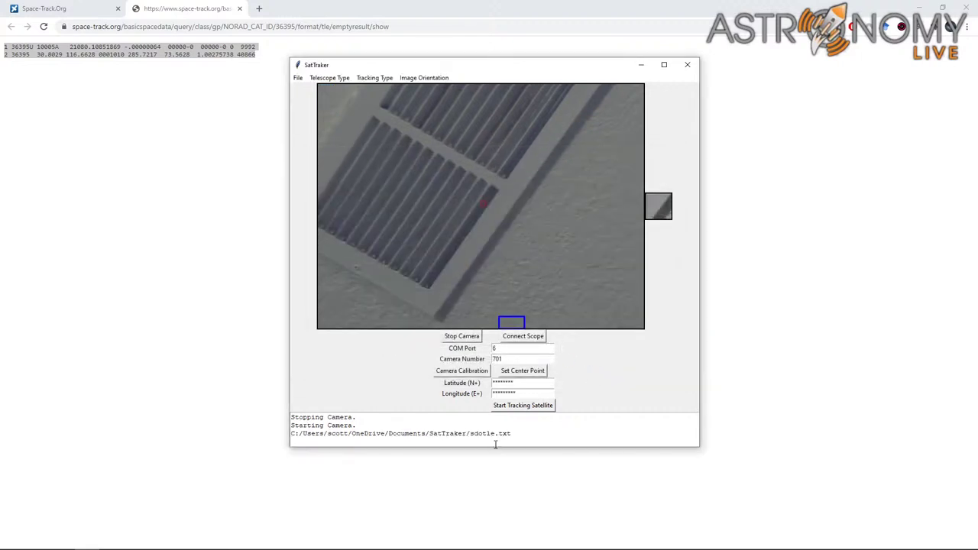
drag(486, 433, 376, 426)
click(547, 438)
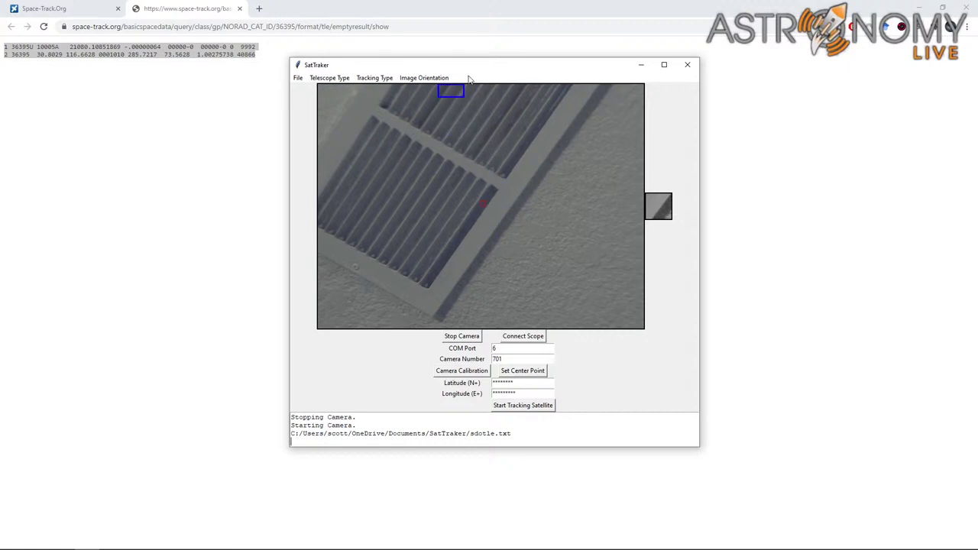
- Set the telescope type to ASCOM Alt/Az and connect the scope using the Celestron Telescope Driver
click(338, 78)
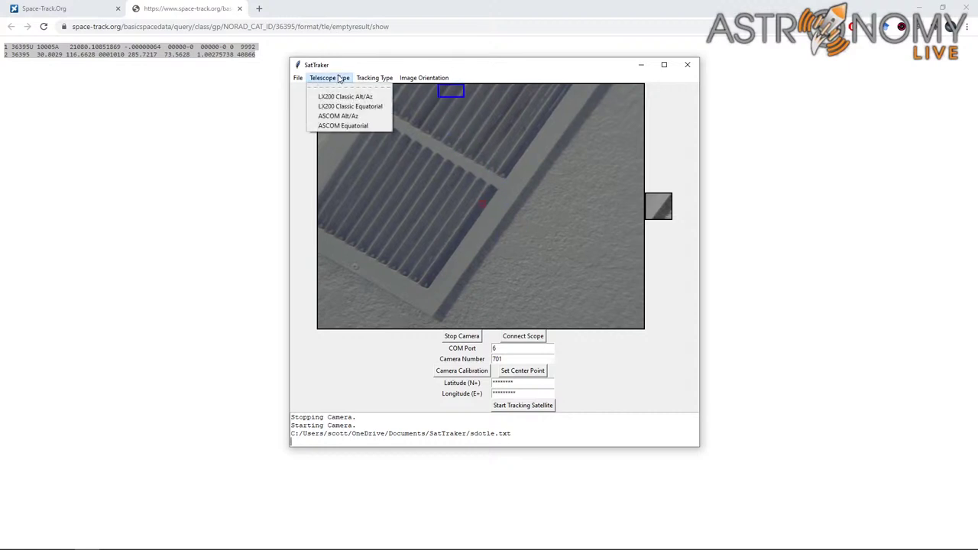
click(341, 118)
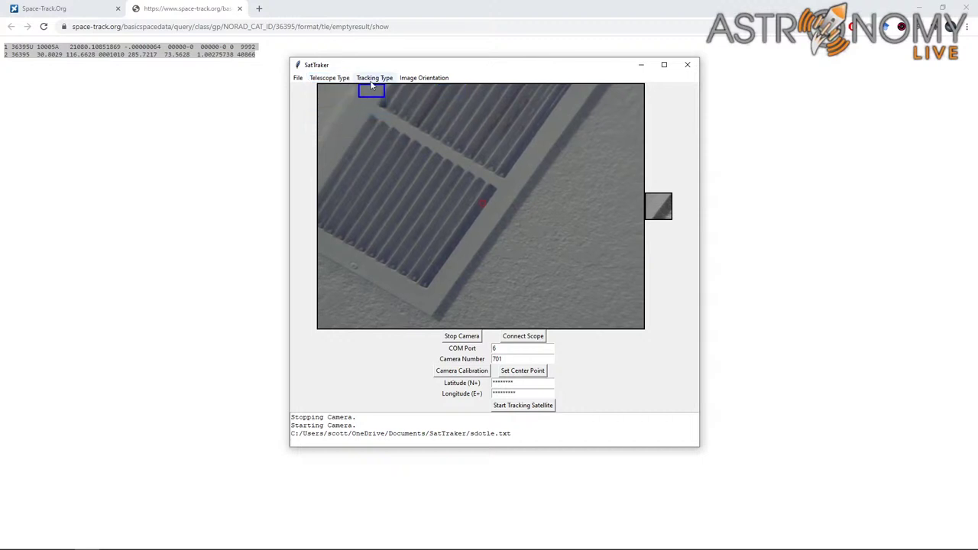
click(524, 337)
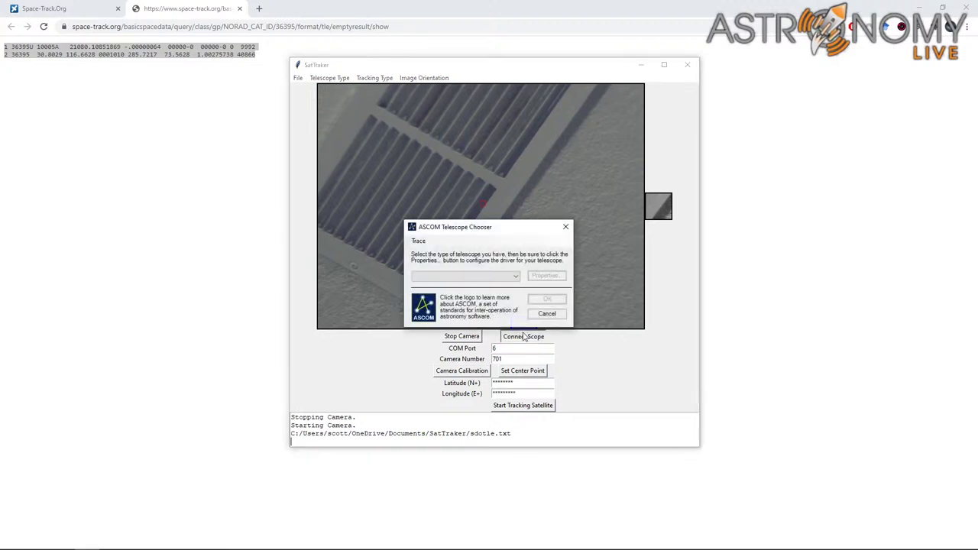
click(516, 277)
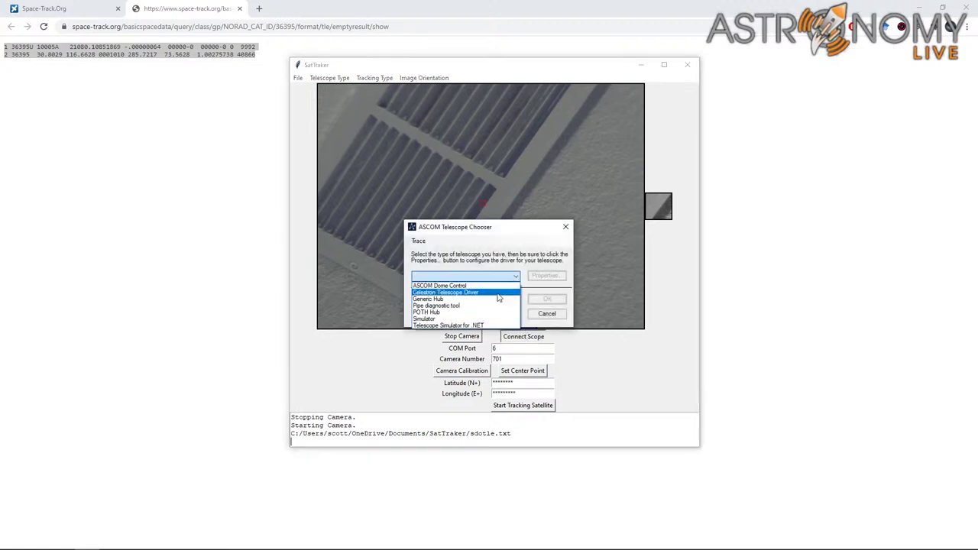
click(501, 293)
click(498, 279)
click(500, 281)
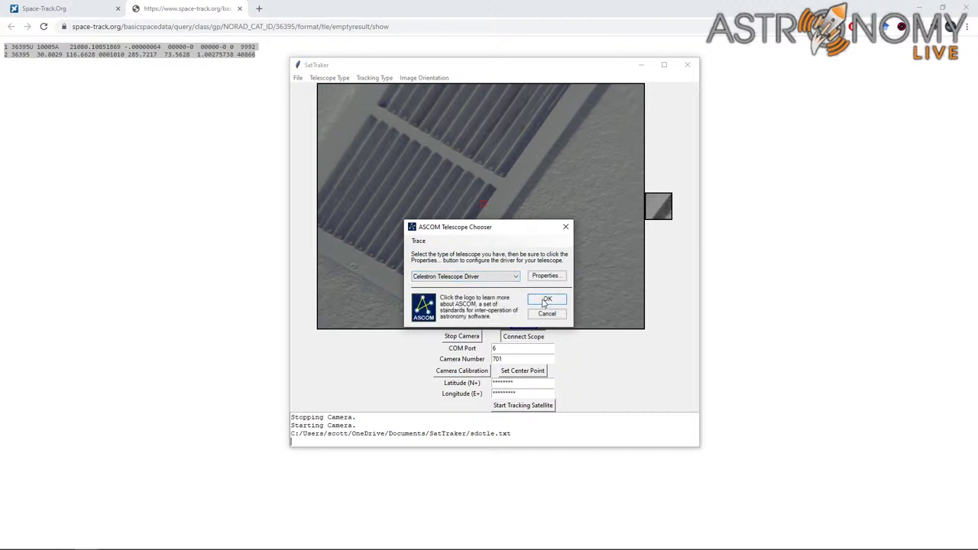
click(544, 300)
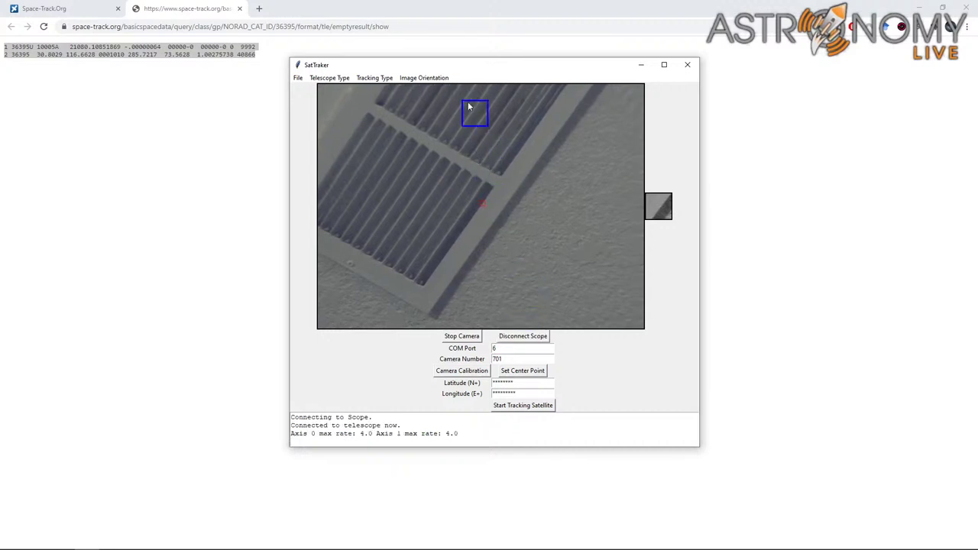
drag(456, 70, 424, 69)
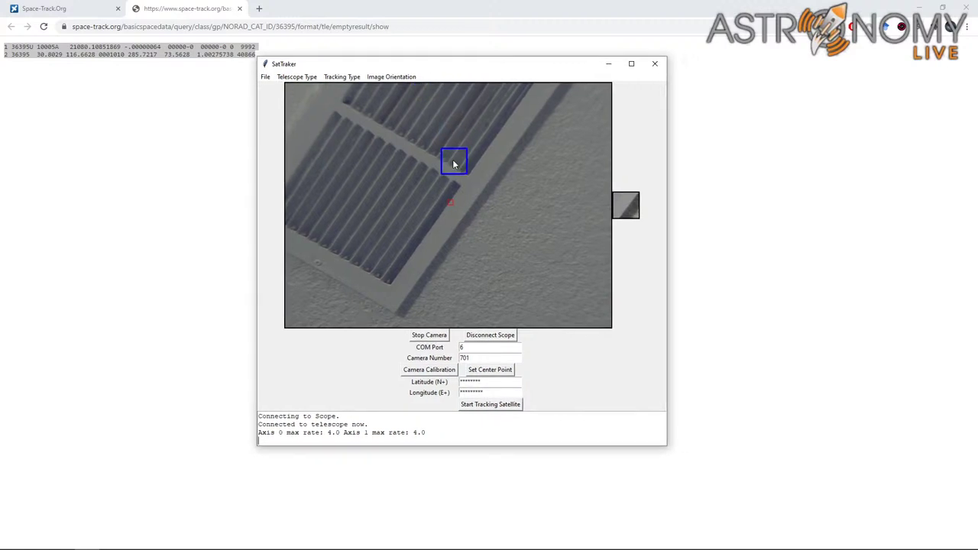
- Set the tracking type to Feature Tracking and try locking onto and releasing slats of the vent in the camera view
click(336, 78)
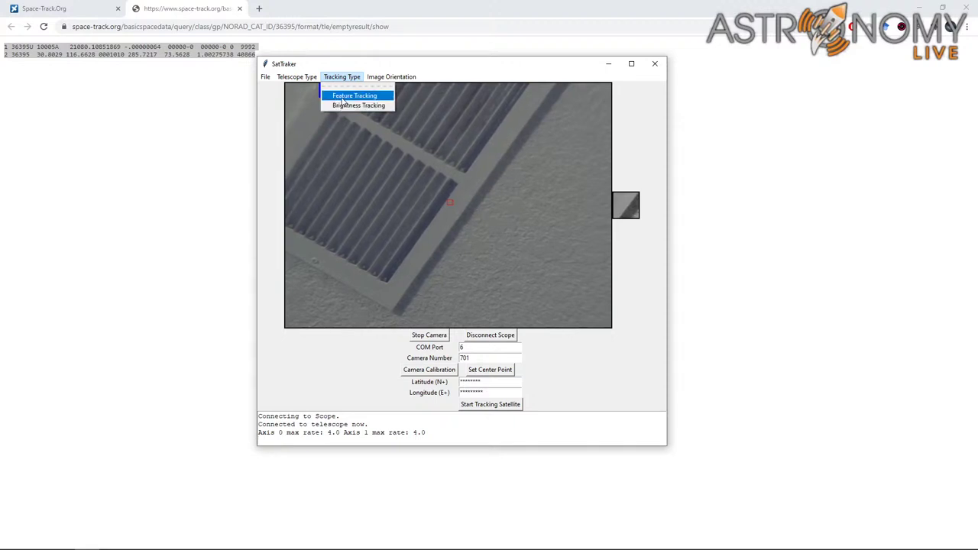
click(342, 97)
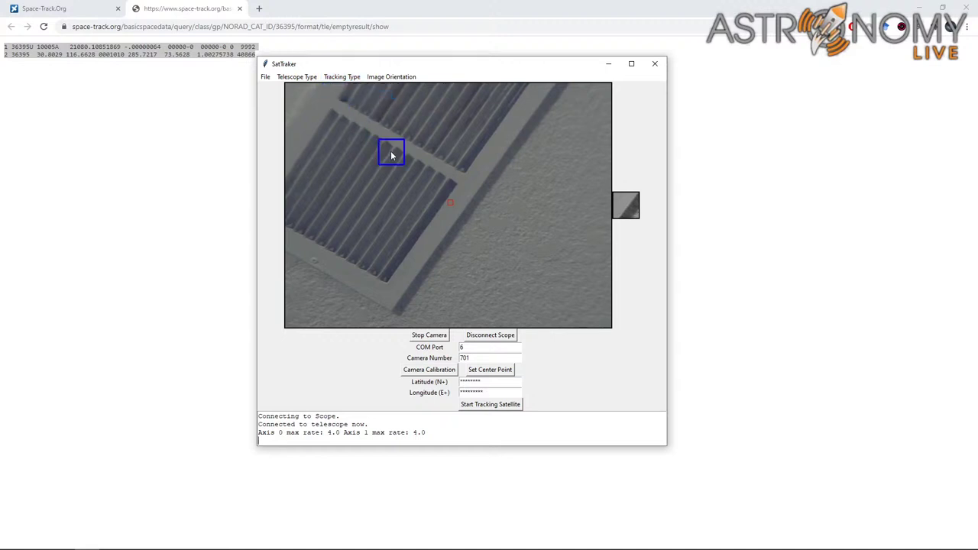
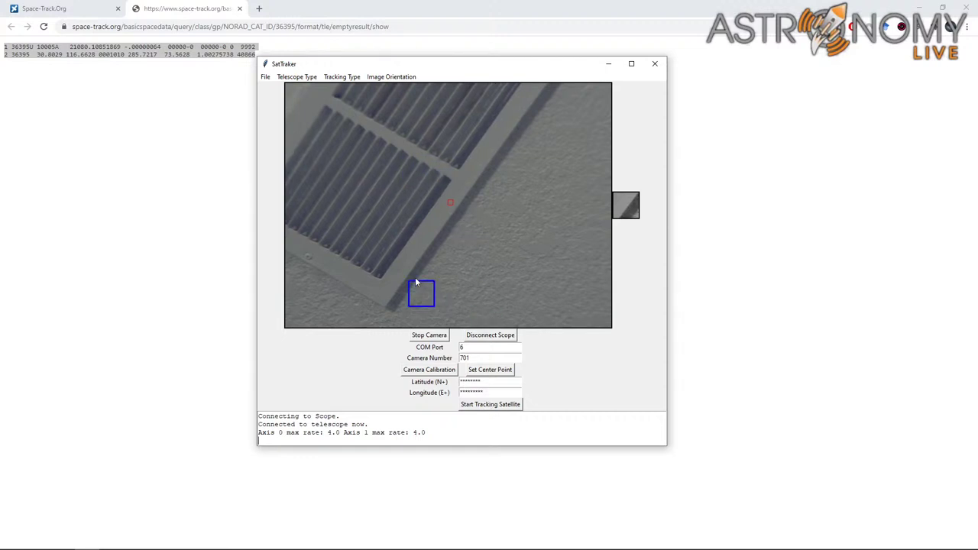
click(407, 162)
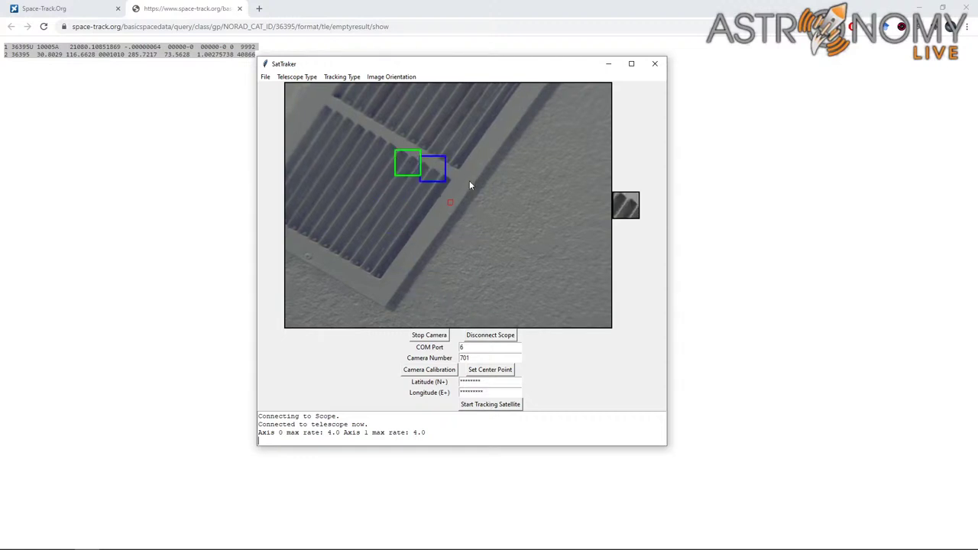
click(456, 184)
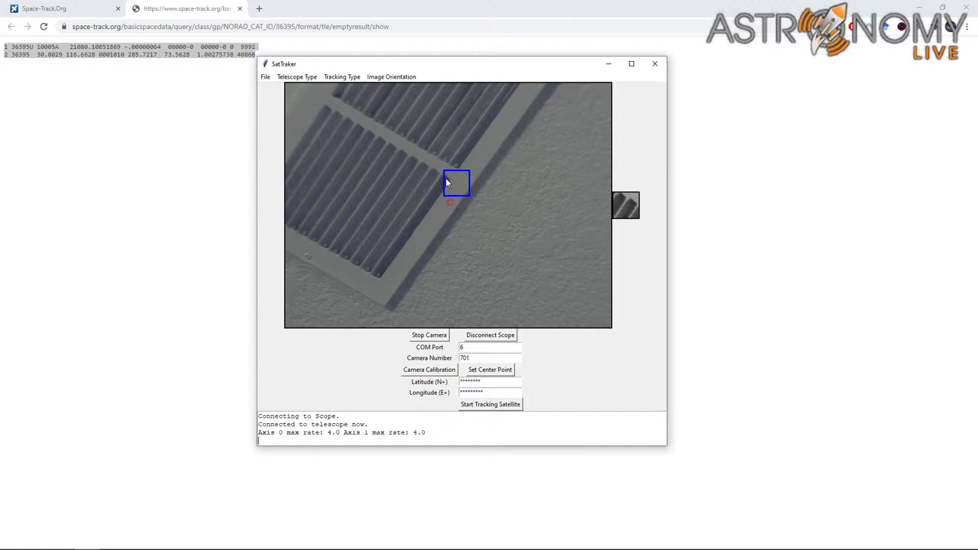
click(416, 165)
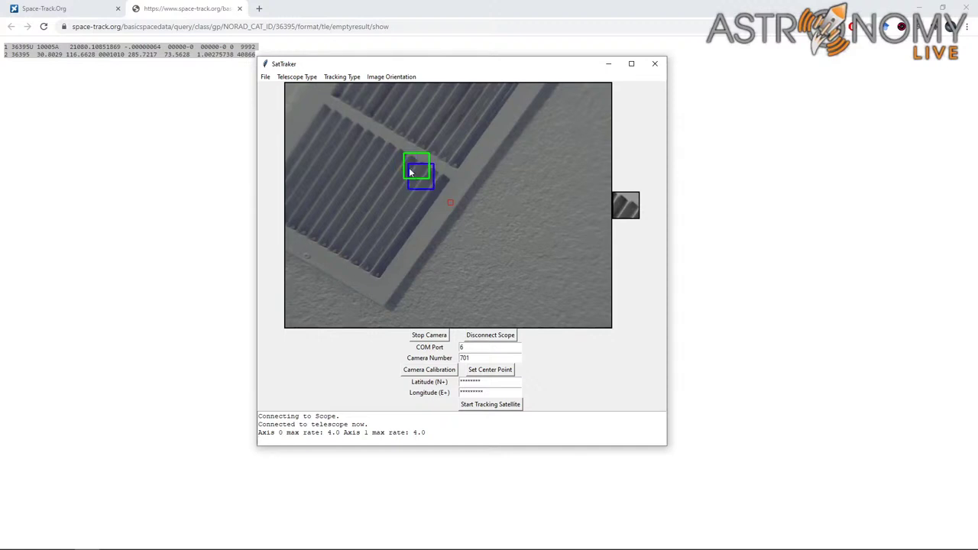
- Calibrate the camera with the target locked on the upper-right corner of the vent's lower slats
click(428, 197)
click(439, 182)
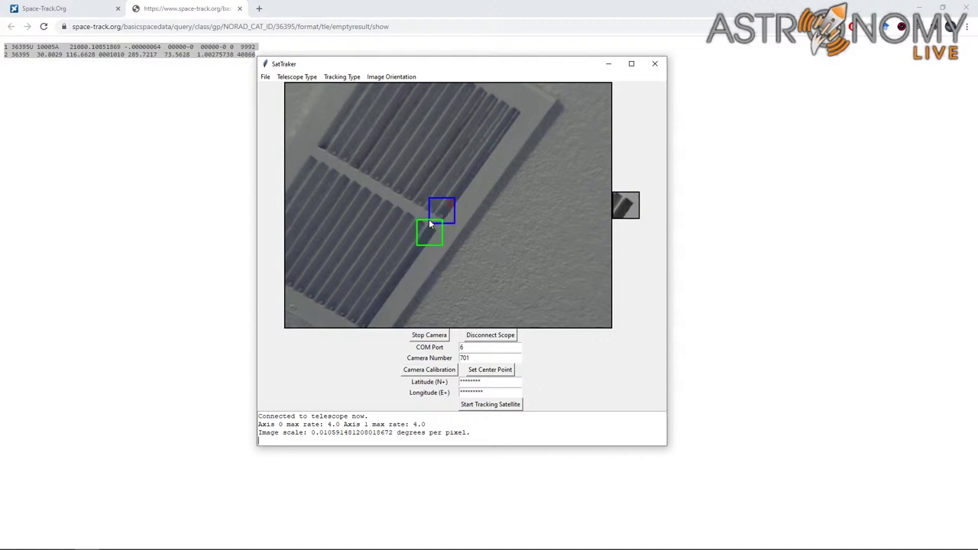
click(420, 171)
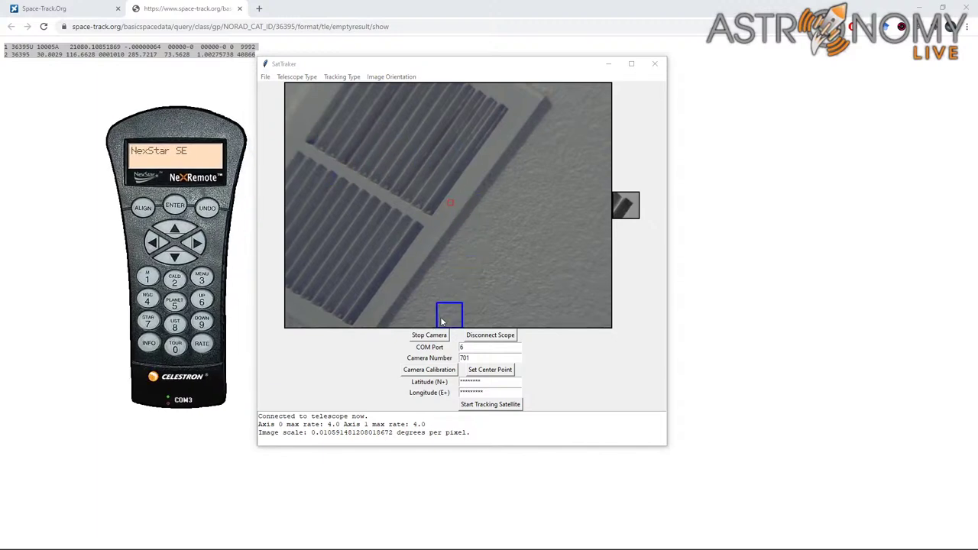
- Slew the telescope left and down with the NexRemote hand control and set the center point on the lower slats' upper-right corner
click(154, 246)
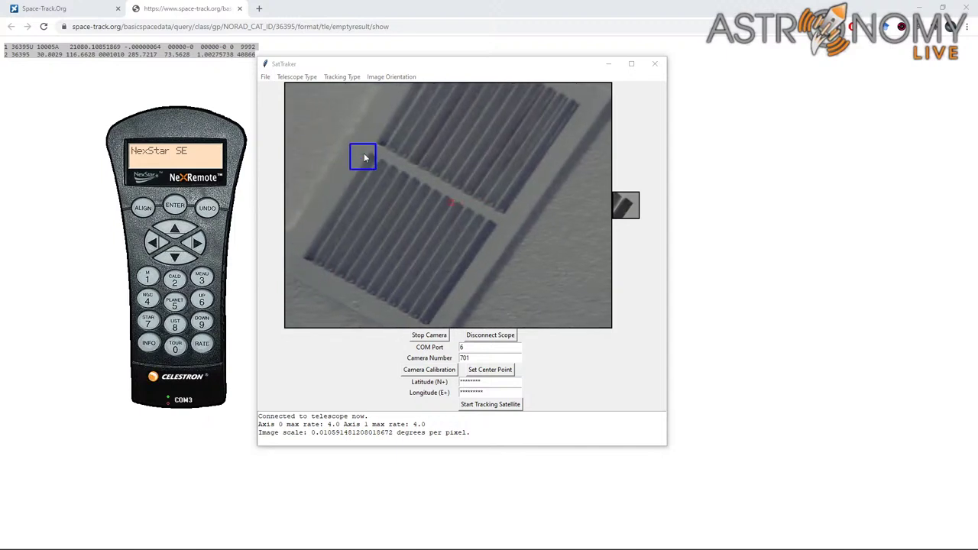
click(174, 260)
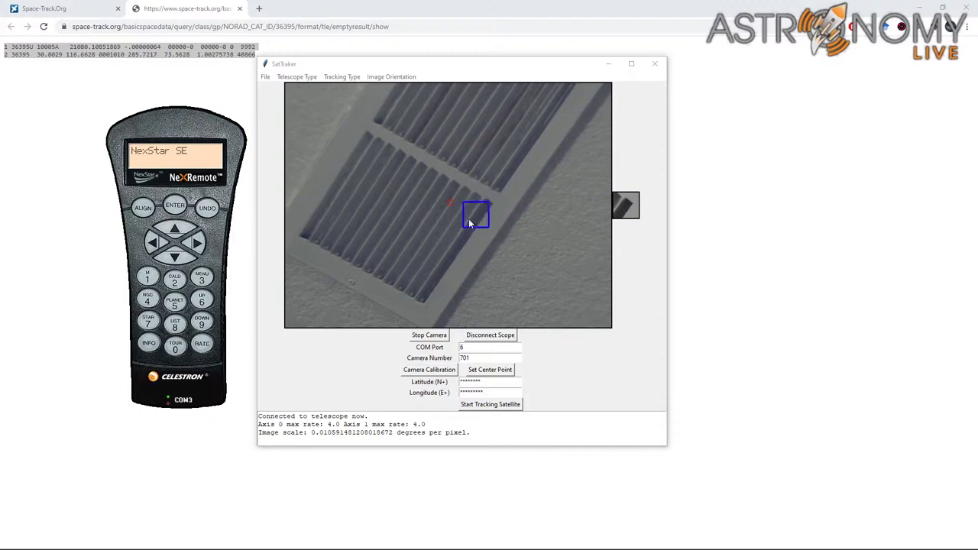
click(493, 372)
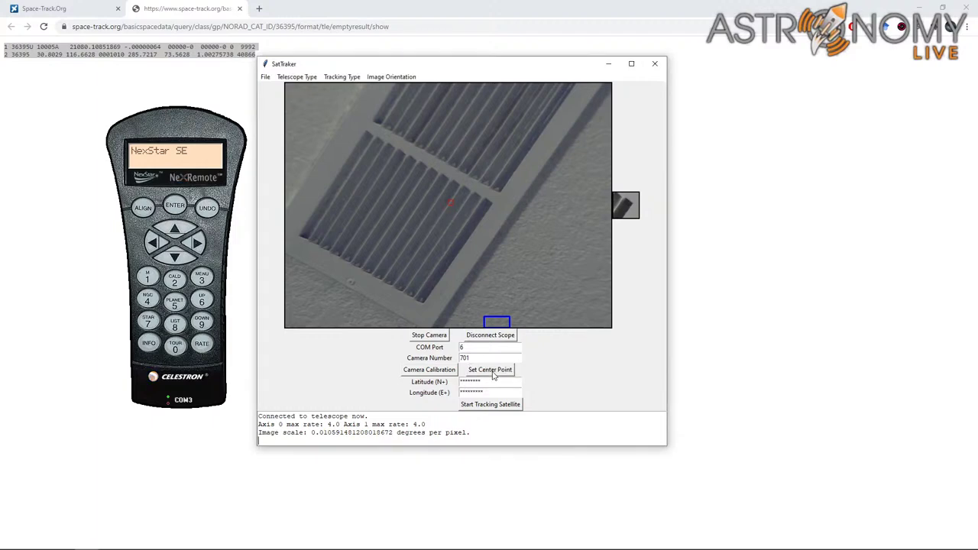
click(492, 207)
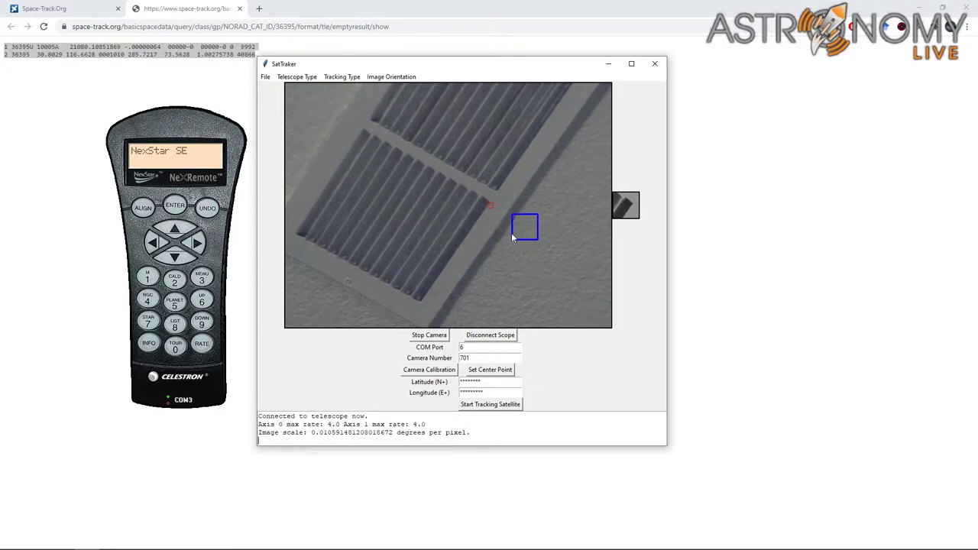
click(492, 204)
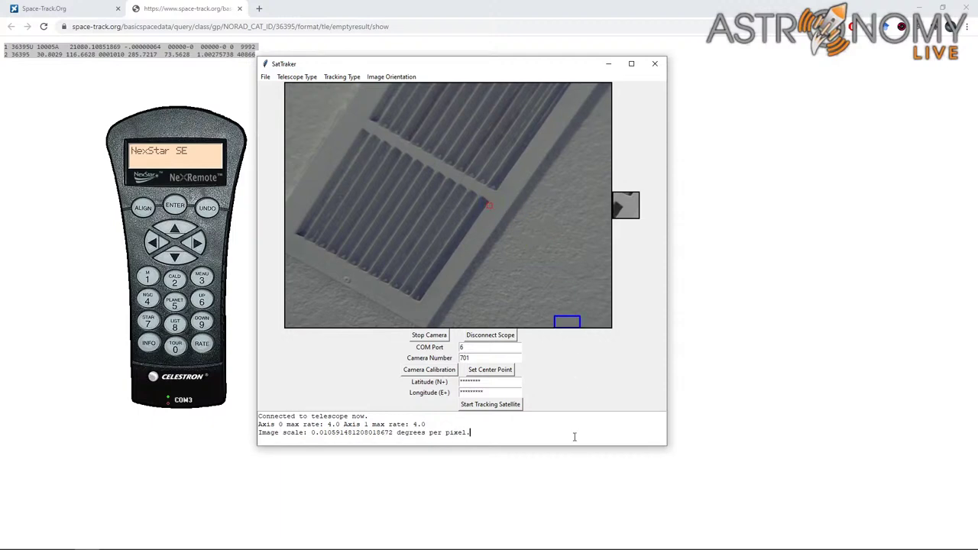
click(504, 223)
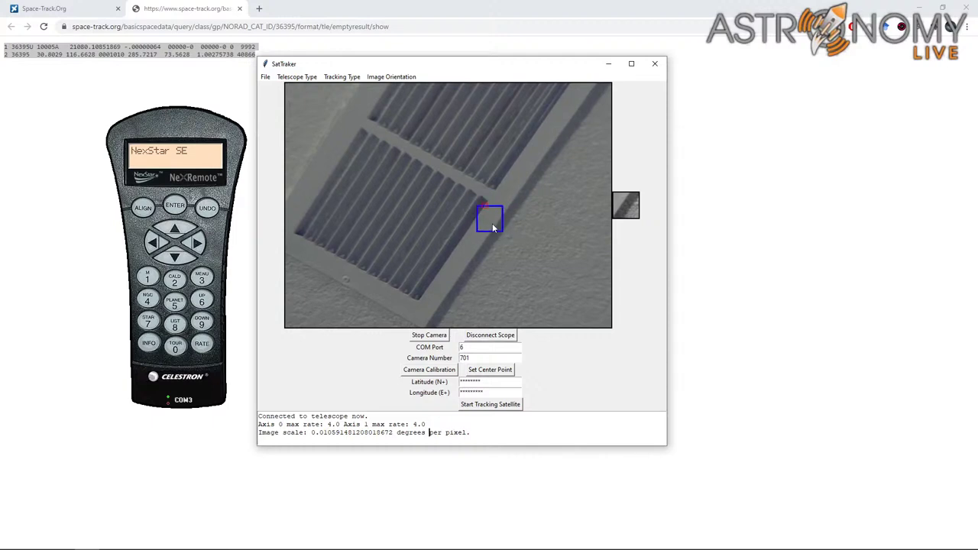
- Highlight the image scale line in the log and realign the center point with the corner of the vent's lower slats
drag(470, 432, 328, 433)
click(328, 433)
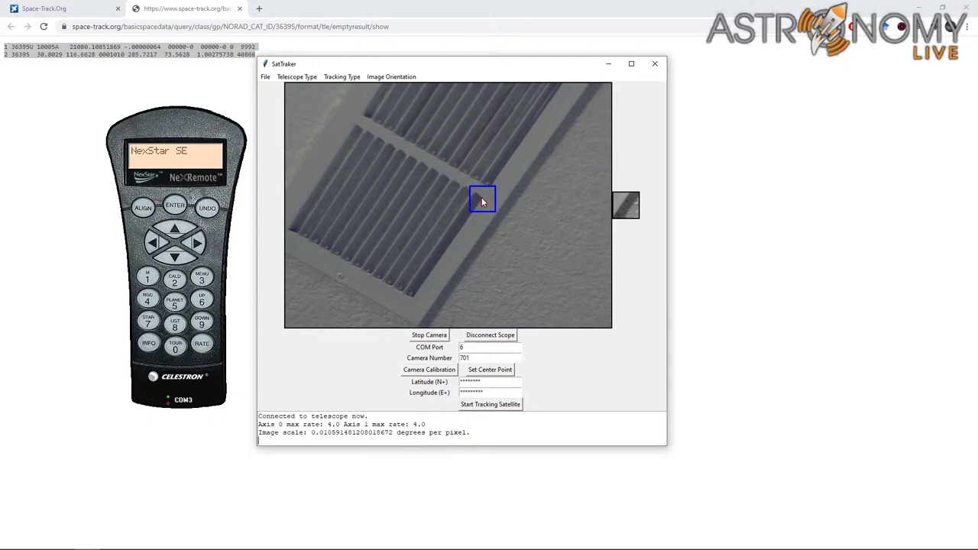
click(480, 199)
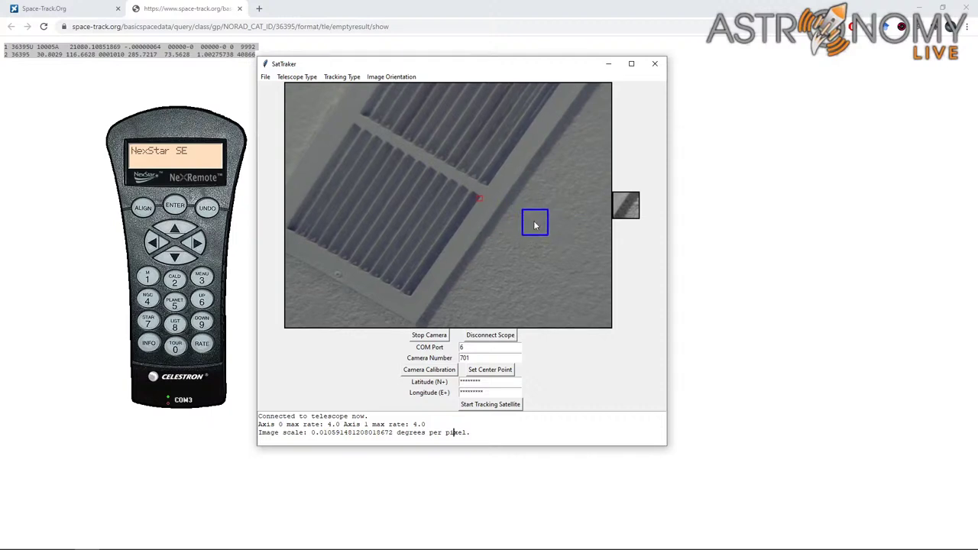
- Review the log messages from the camera start through to the image scale line
scroll(526, 240, up, 2)
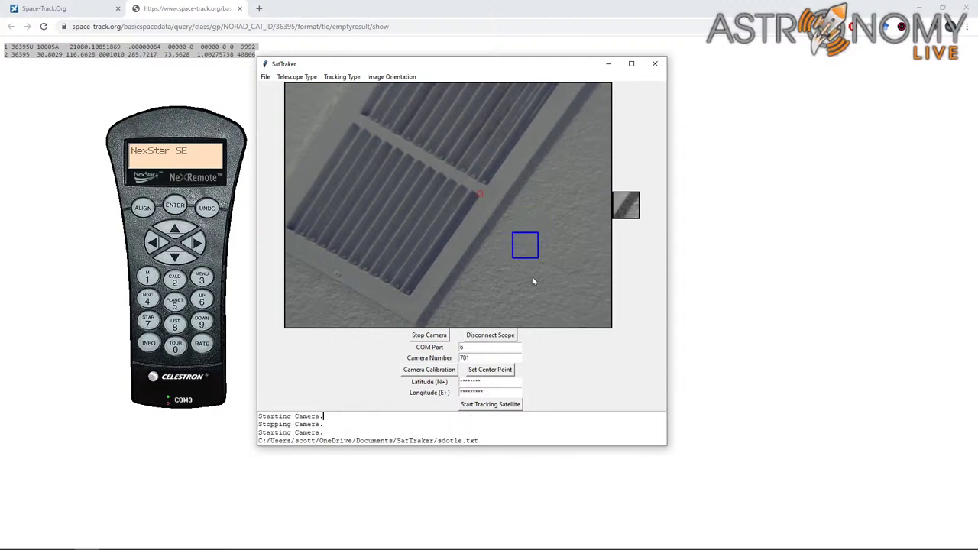
drag(290, 424, 426, 439)
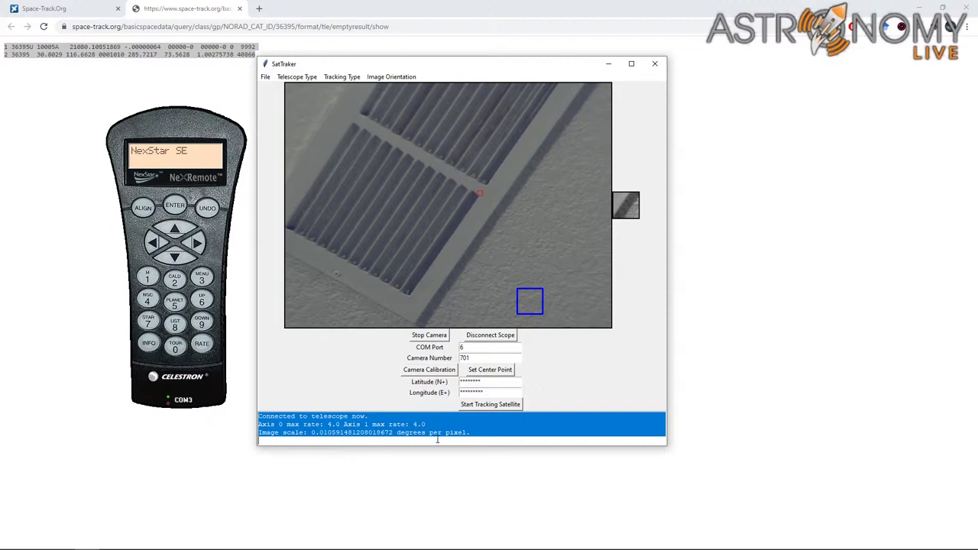
click(484, 435)
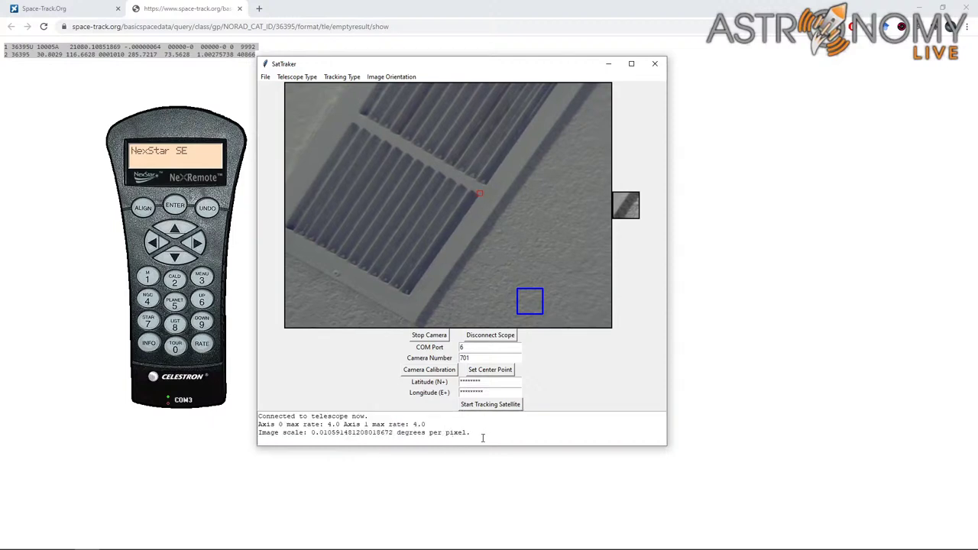
- Move the SatTraker window away from the NexRemote hand control, leaving a wide gap between them
click(492, 239)
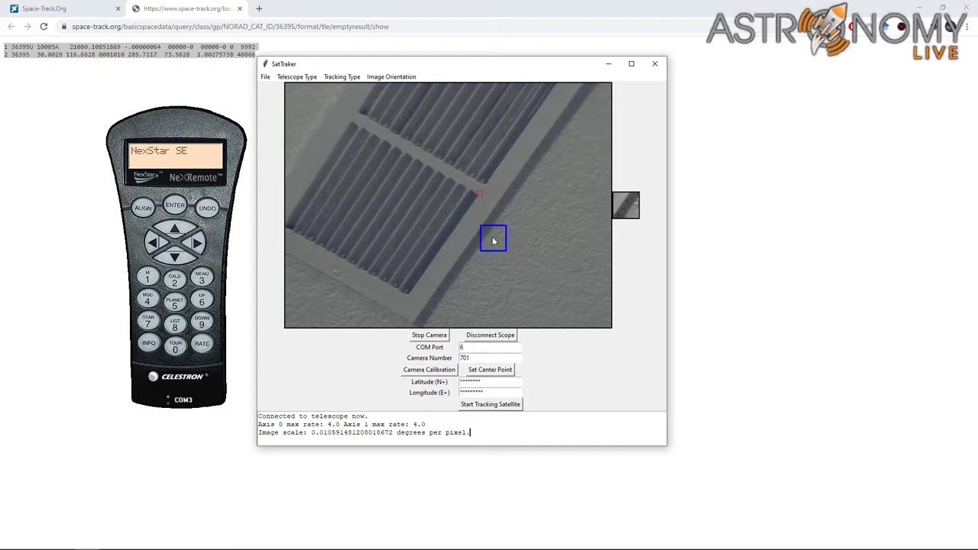
click(432, 186)
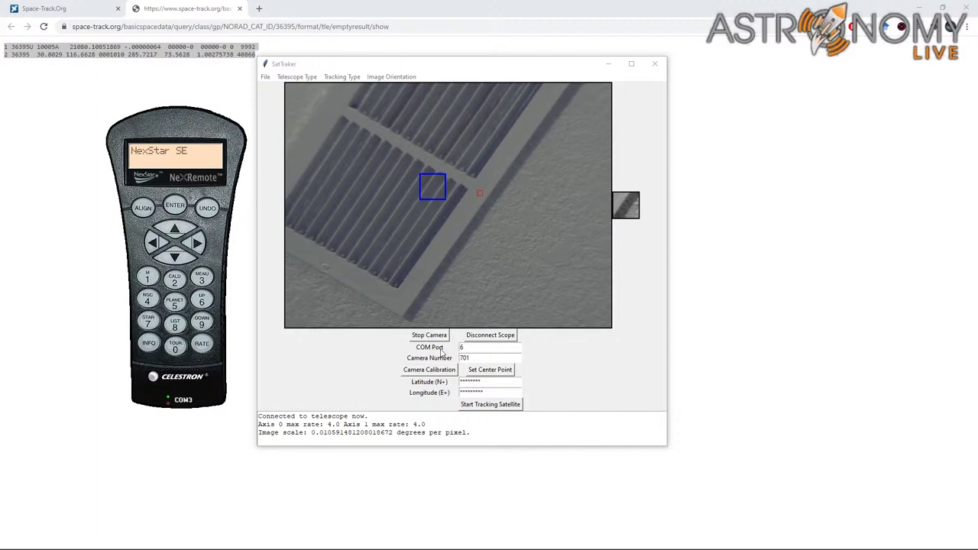
click(493, 382)
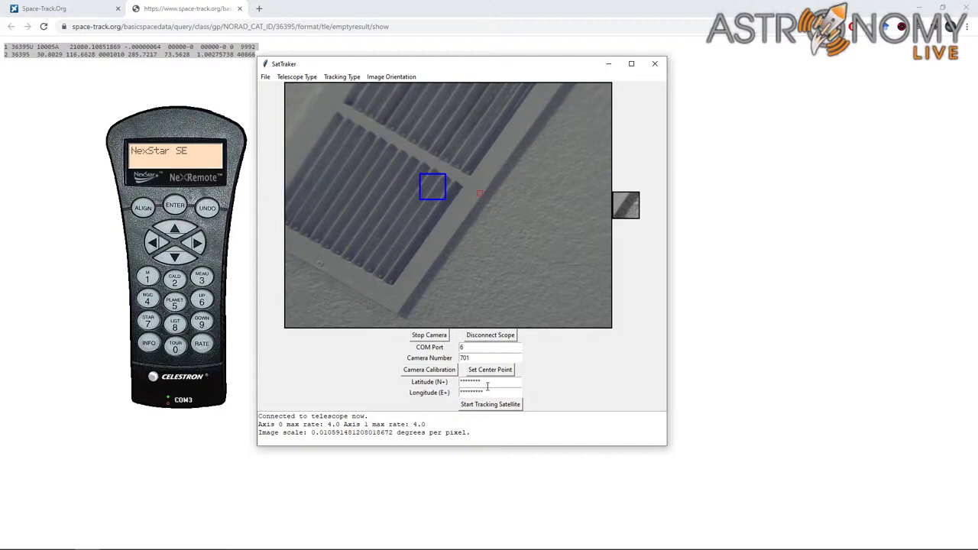
drag(493, 71, 573, 69)
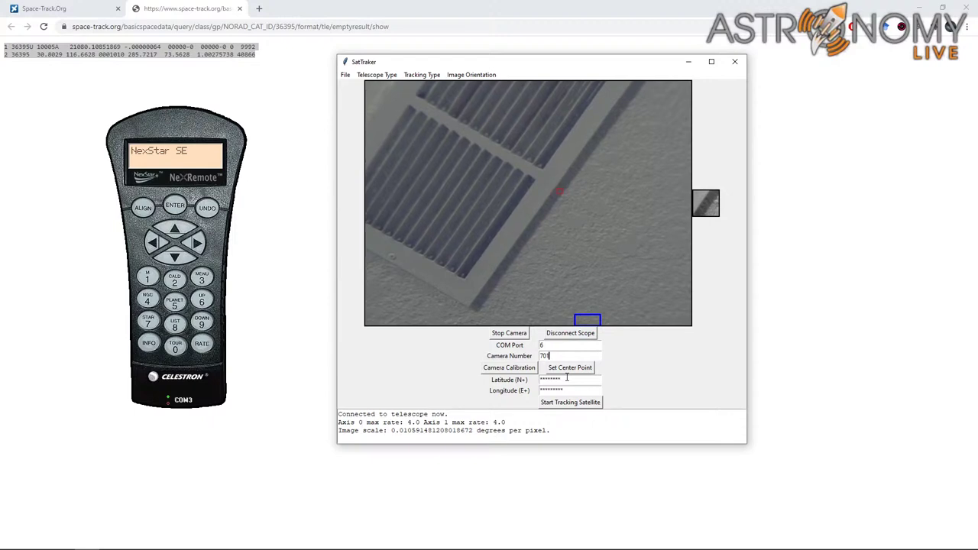
drag(532, 64, 613, 69)
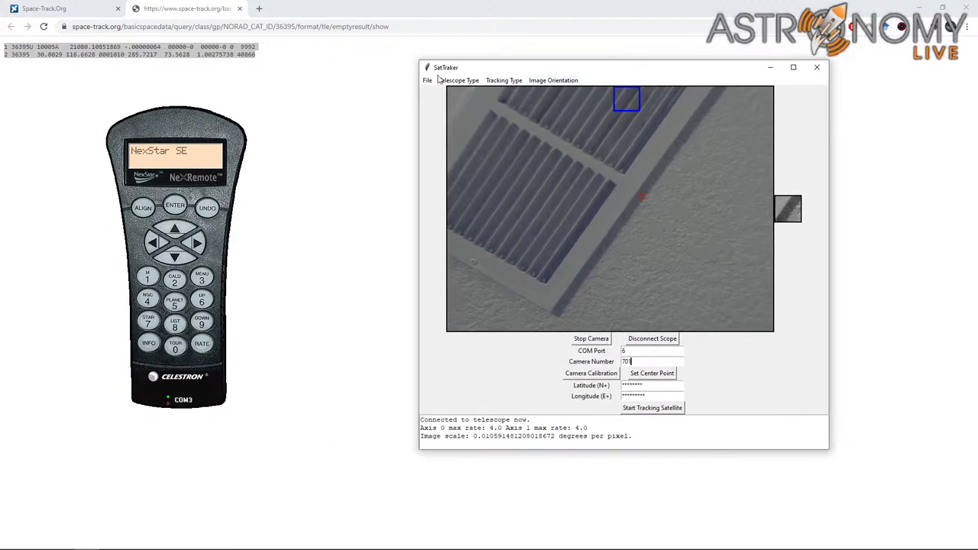
- Start tracking the satellite and lock the target on the upper edge of the ceiling vent
click(678, 408)
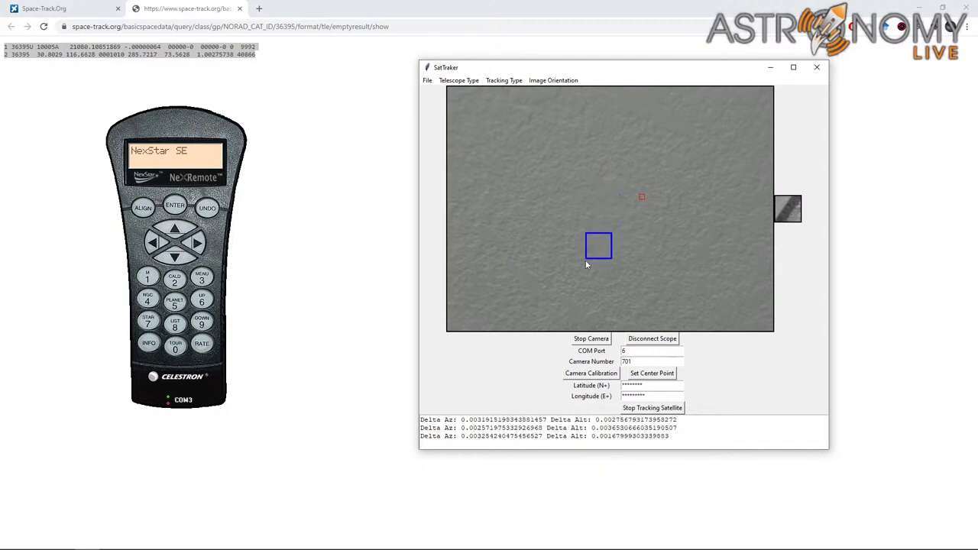
click(545, 287)
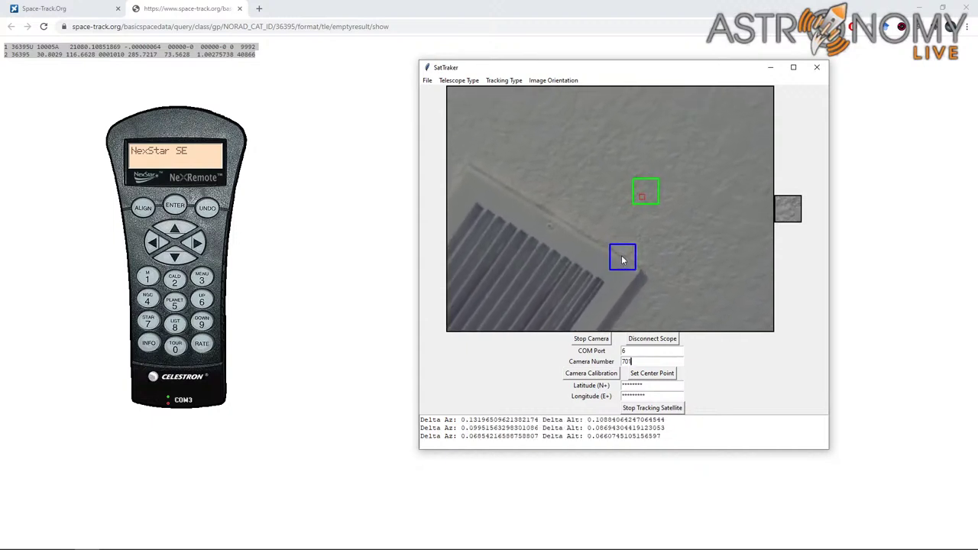
click(546, 237)
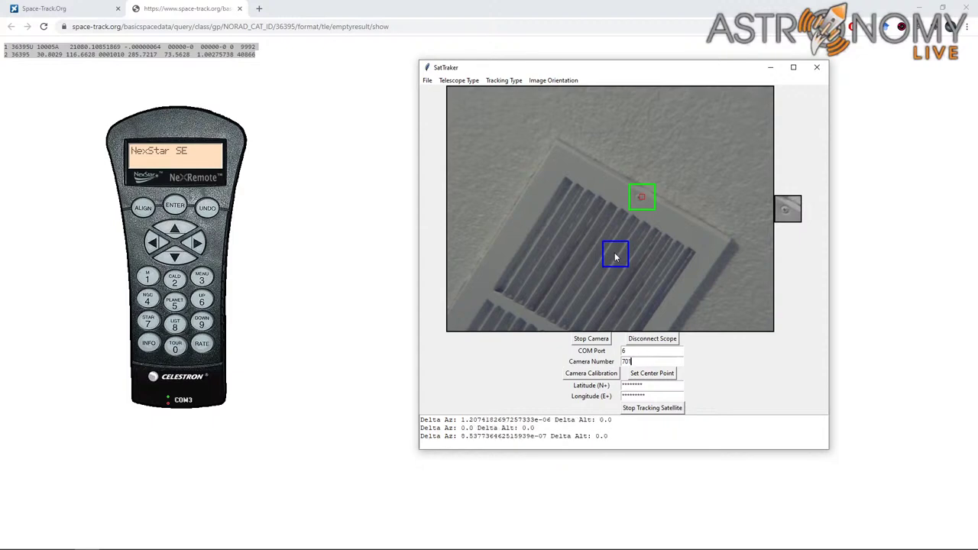
drag(655, 248, 682, 228)
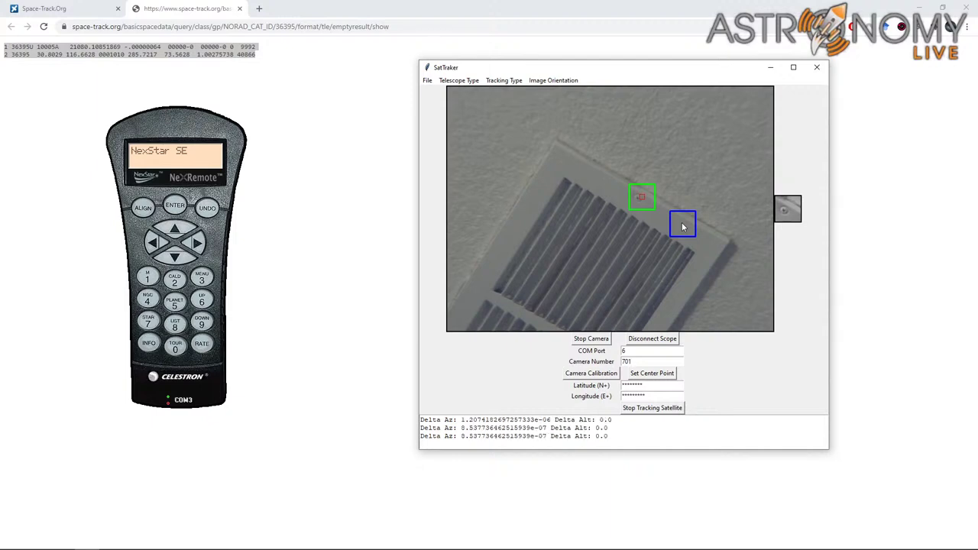
click(761, 198)
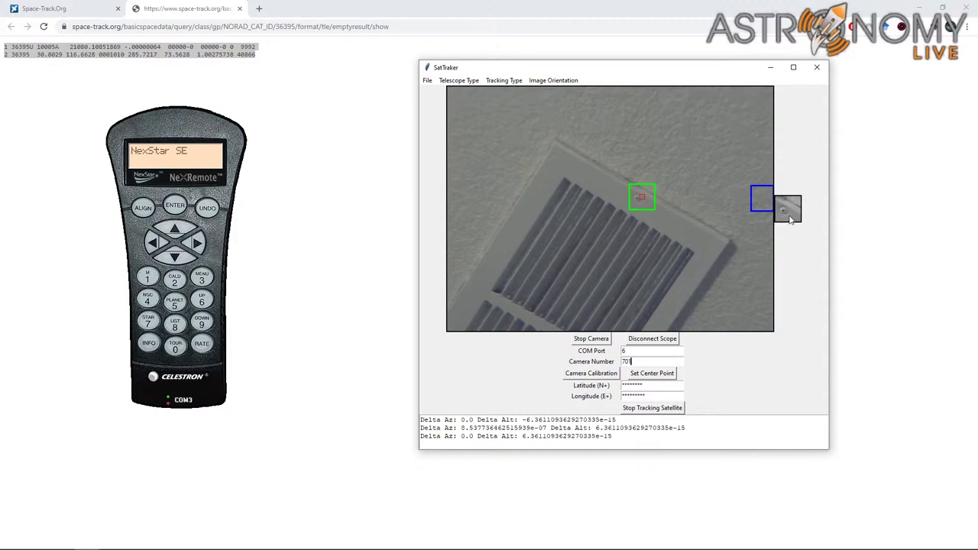
click(646, 212)
click(654, 231)
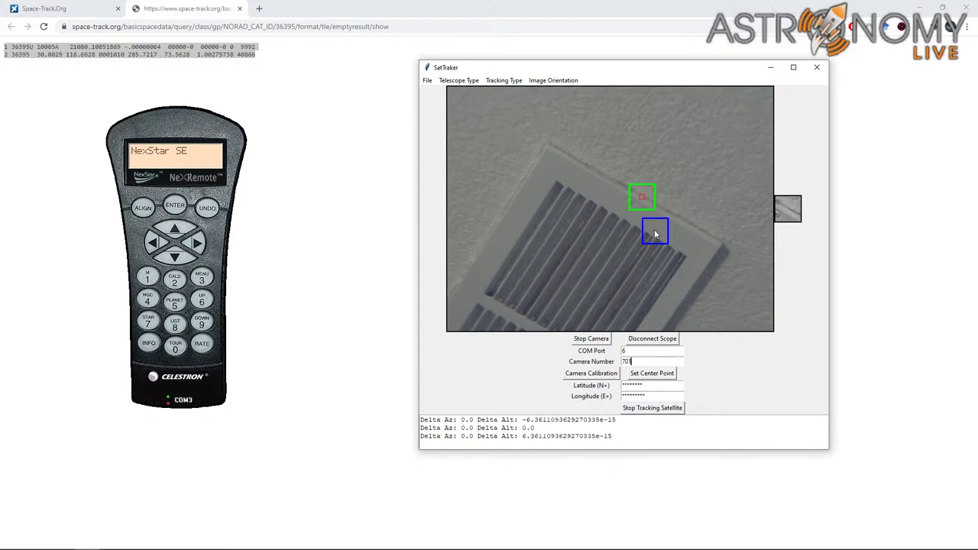
click(557, 230)
- Move the NexRemote hand control closer to the SatTraker window and highlight the COM port number
drag(131, 129, 194, 114)
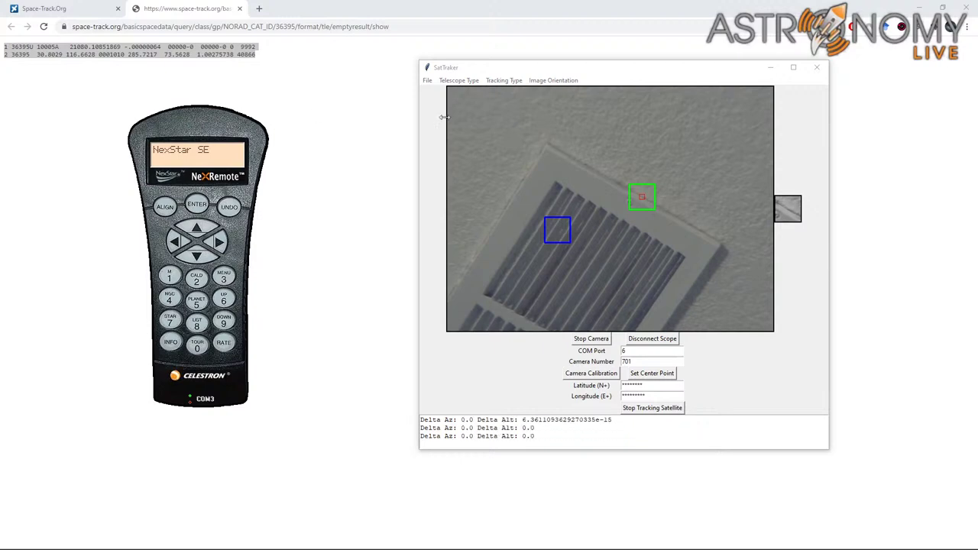
drag(639, 362, 619, 350)
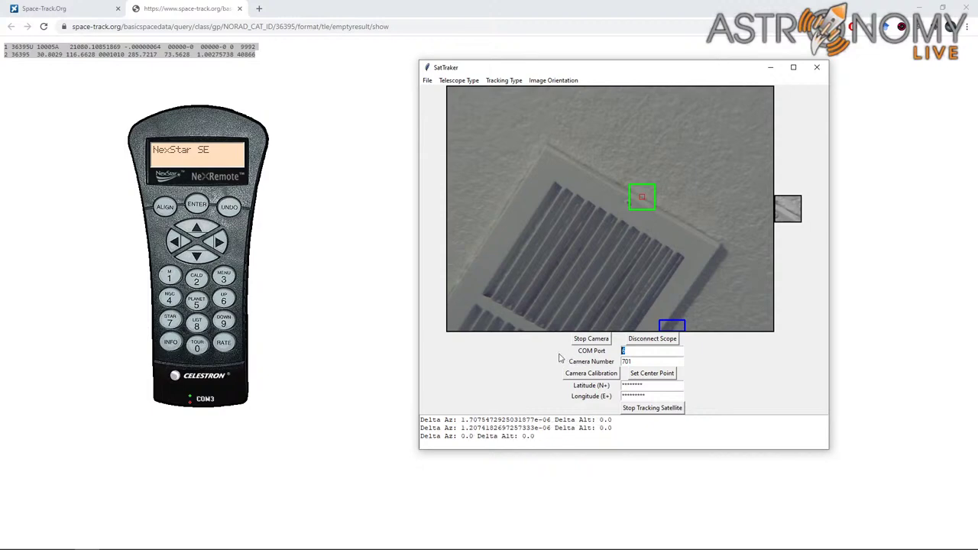
click(659, 359)
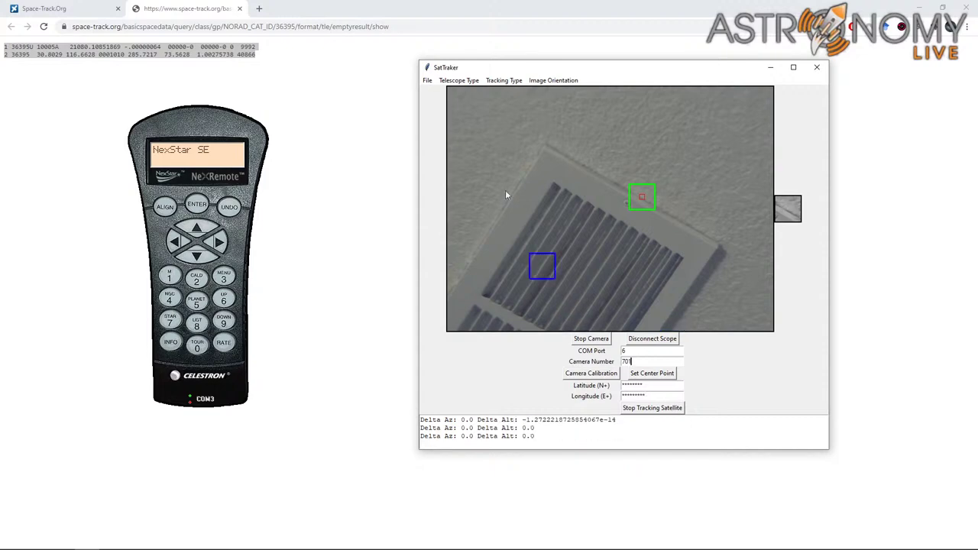
- Exit SatTraker and save its configuration
click(428, 81)
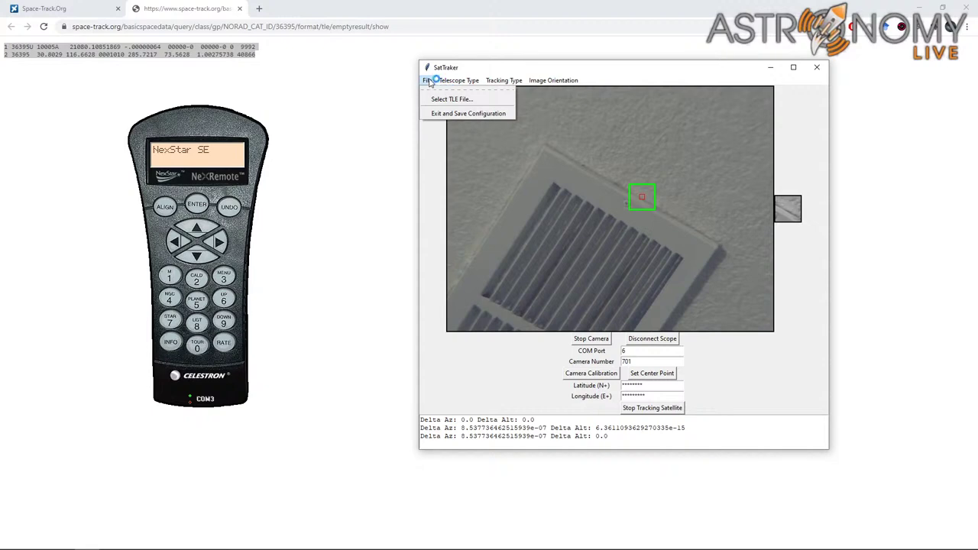
click(467, 113)
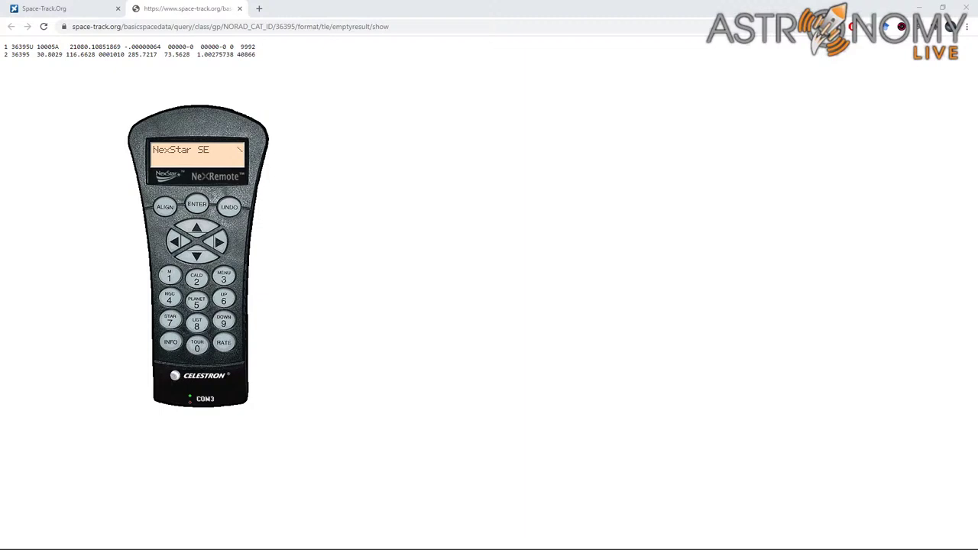
- Stop tracking the satellite and disconnect the telescope in the reopened SatTraker window
drag(0, 46, 451, 78)
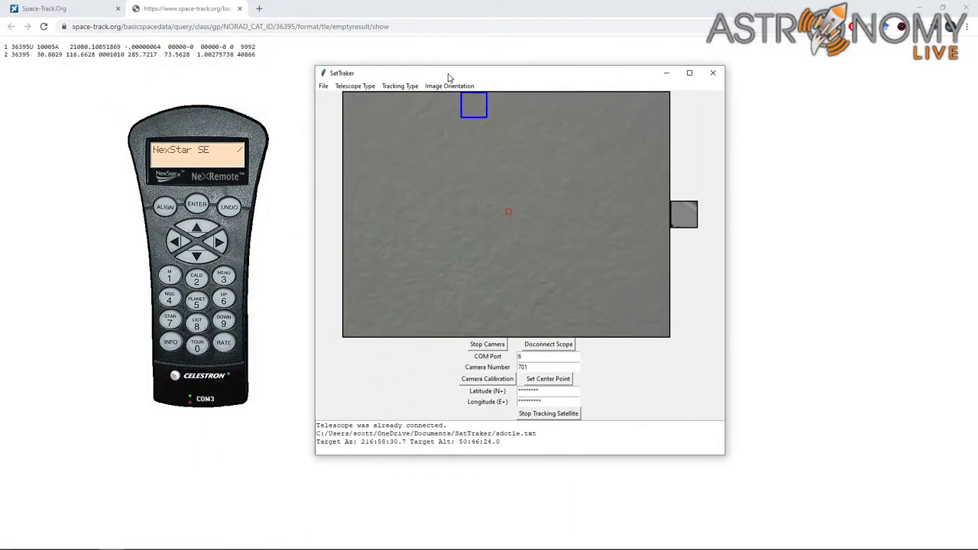
click(438, 197)
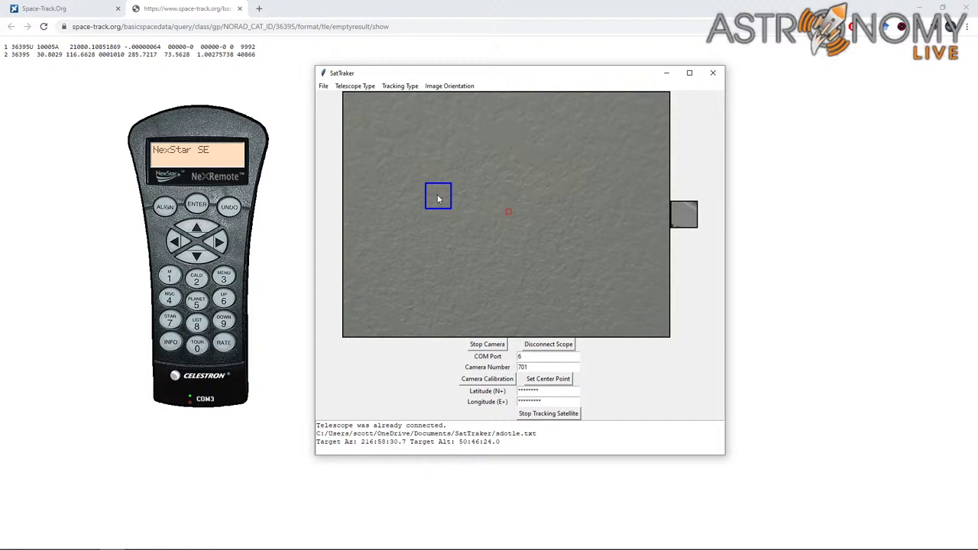
drag(438, 199, 551, 413)
click(550, 417)
click(541, 349)
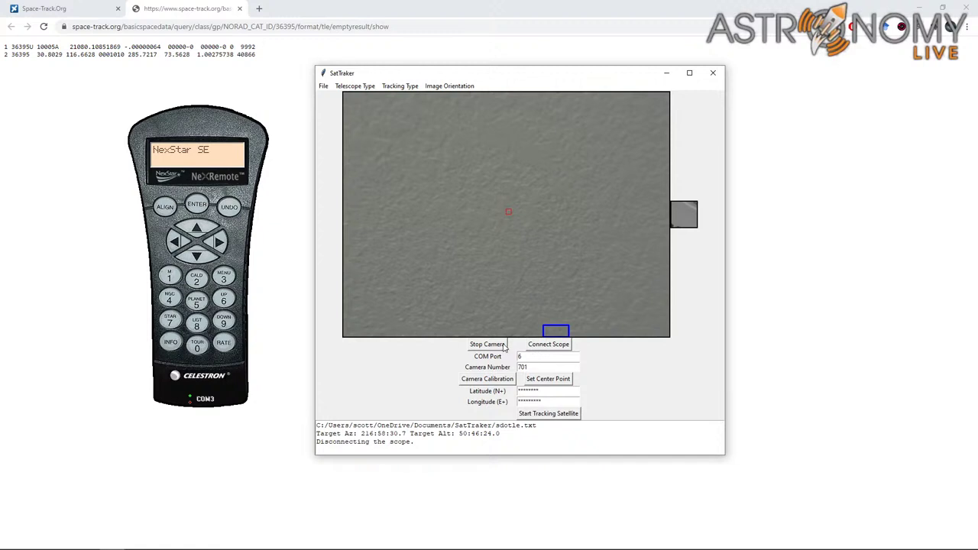
- Restart the camera and reconnect the telescope with the Celestron Telescope Driver
click(488, 344)
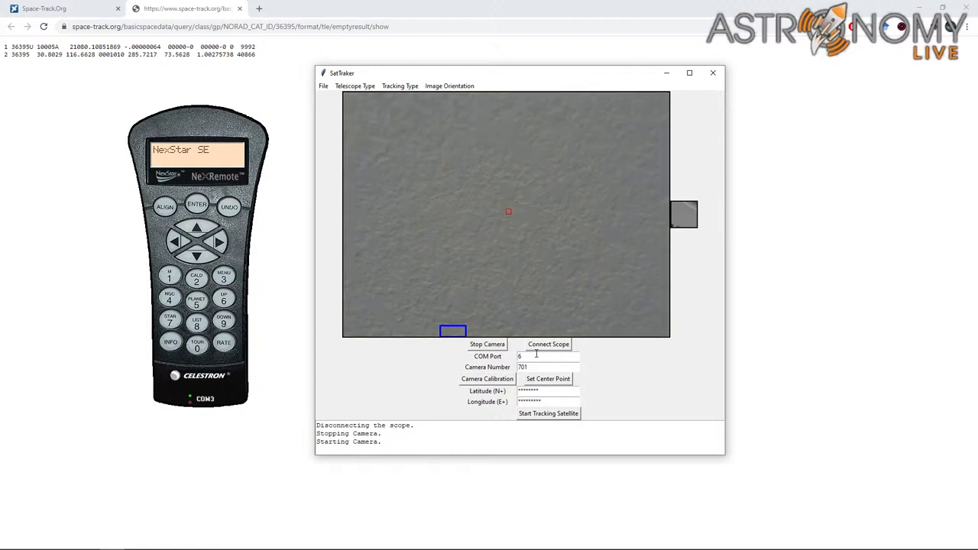
click(535, 344)
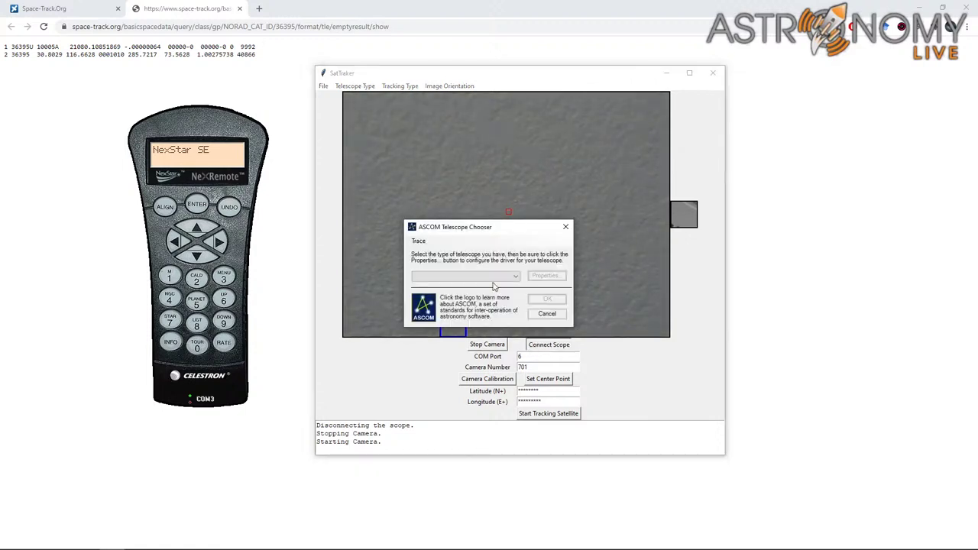
click(495, 276)
click(486, 293)
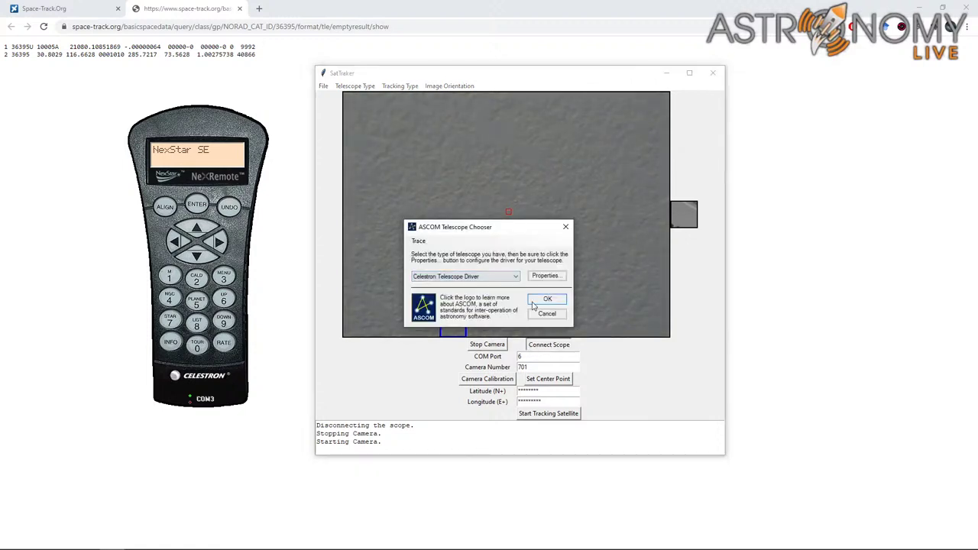
click(544, 299)
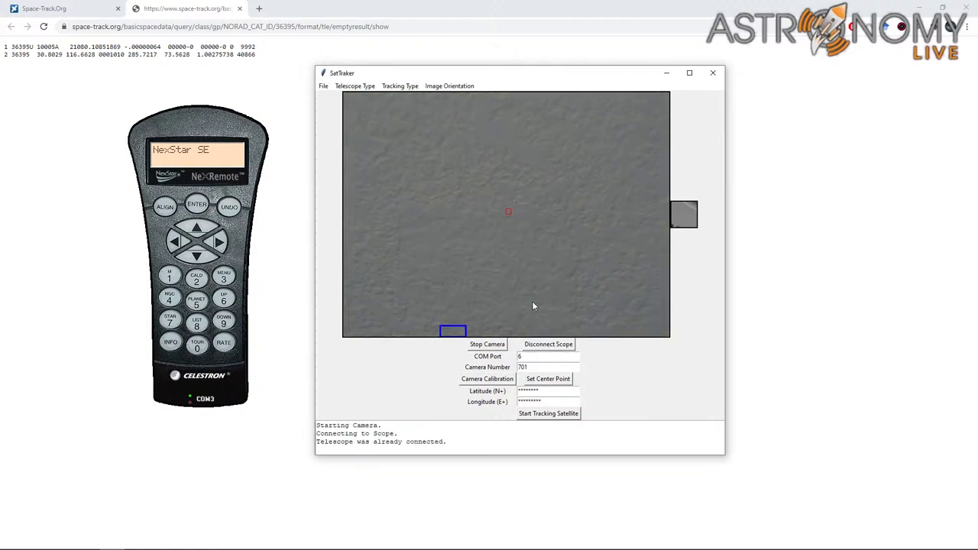
- Start tracking the satellite, lock the target on the ceiling texture left of the center point, and stop tracking
click(566, 415)
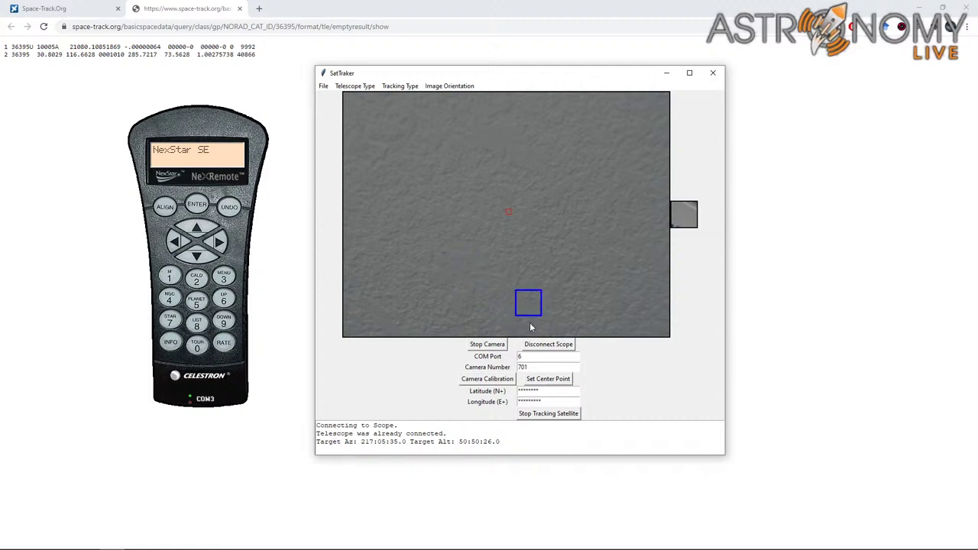
click(443, 247)
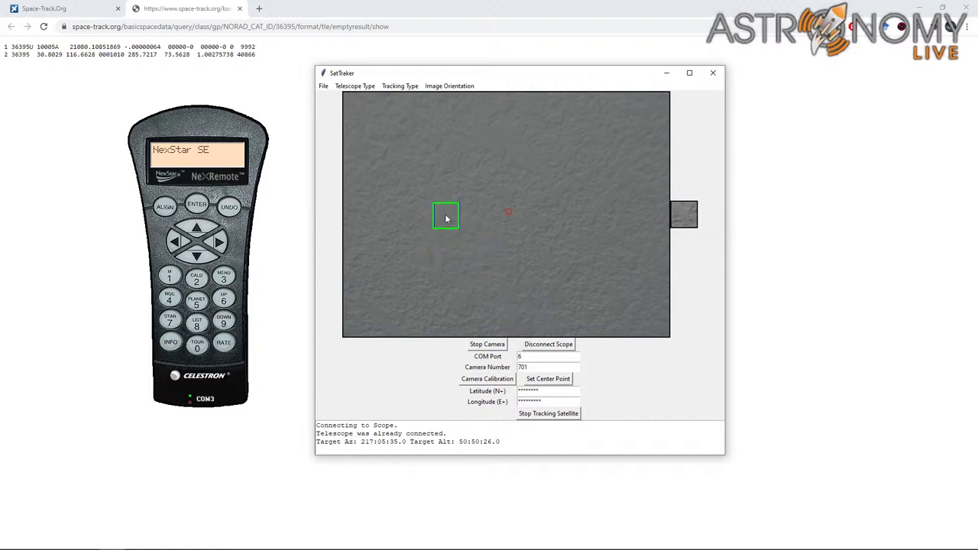
click(541, 416)
- Disconnect the telescope and restart the camera
click(545, 345)
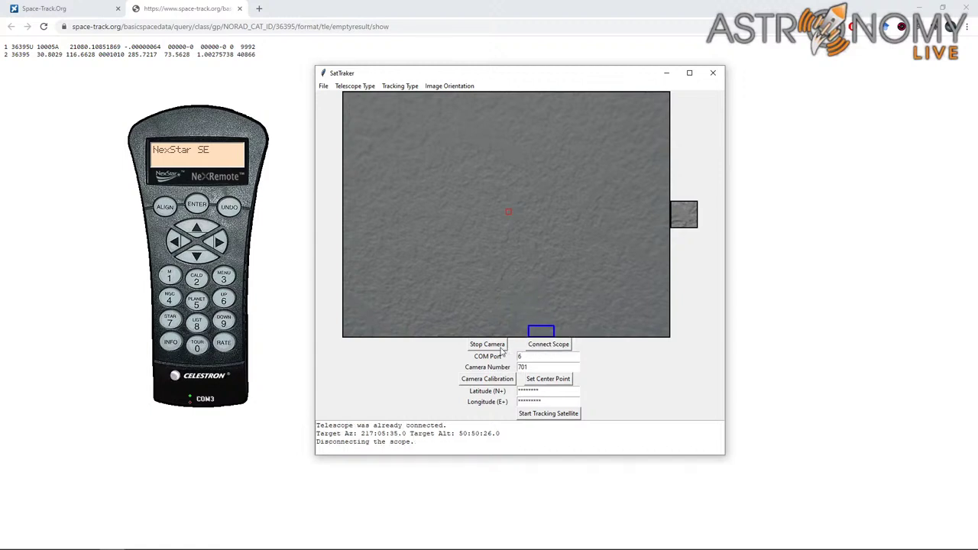
click(500, 346)
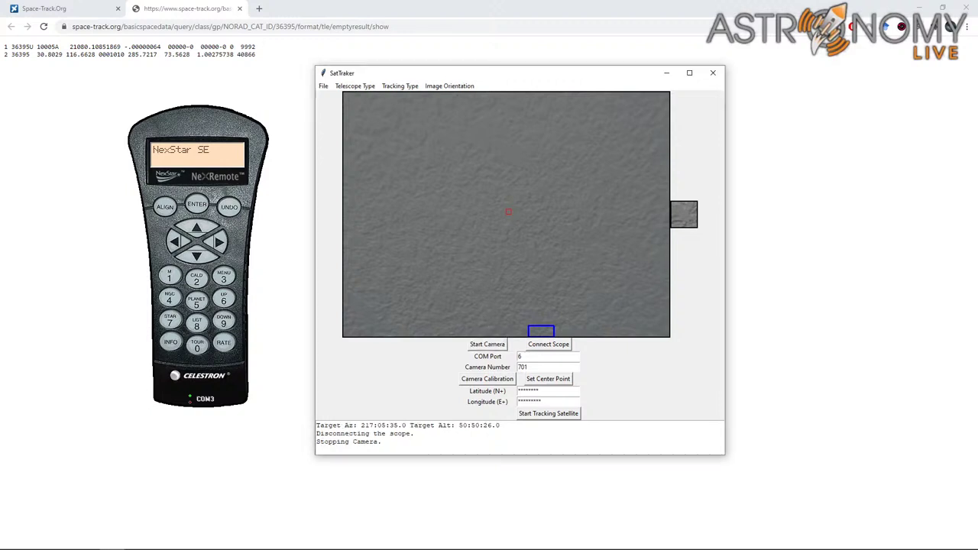
click(483, 346)
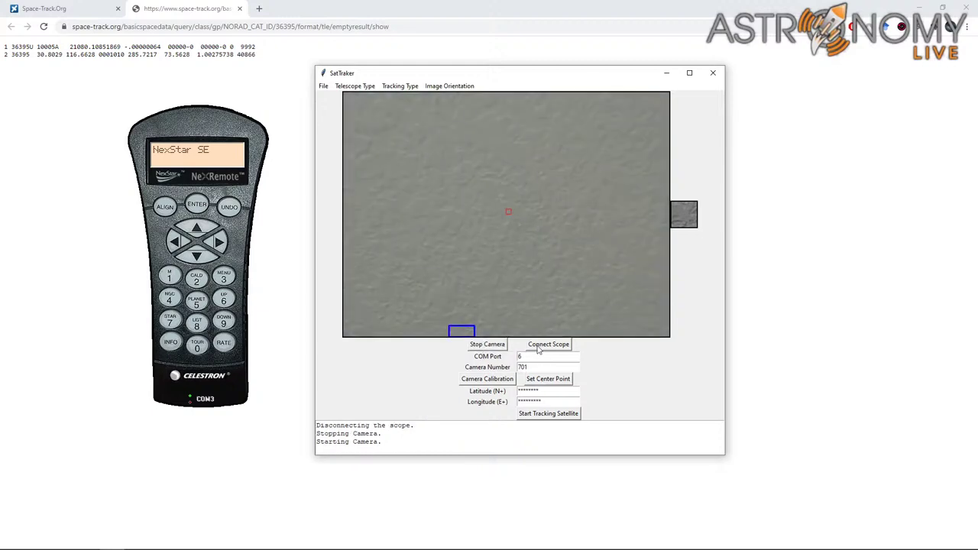
- Connect the telescope again, choosing the Celestron Telescope Driver in the ASCOM Telescope Chooser
click(539, 346)
click(483, 281)
click(479, 298)
click(475, 280)
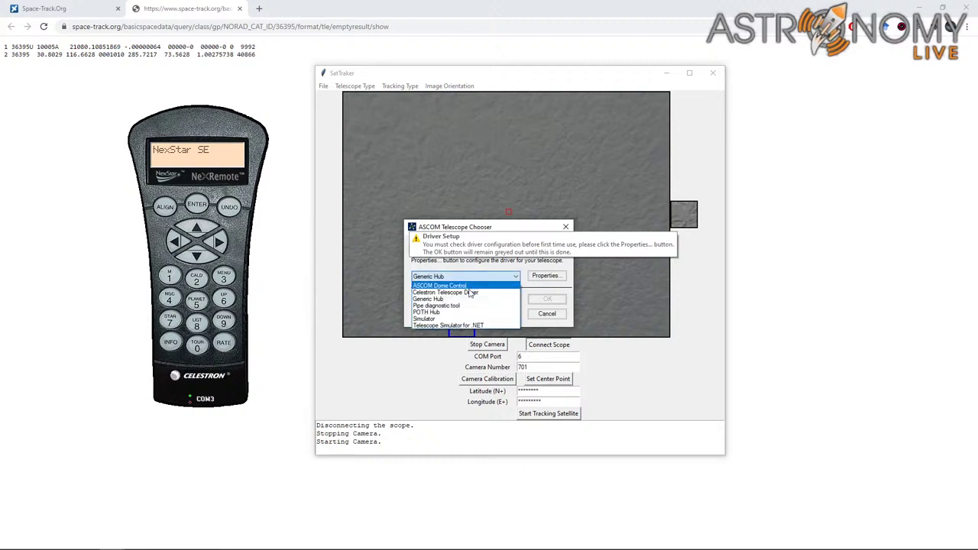
click(470, 293)
click(531, 301)
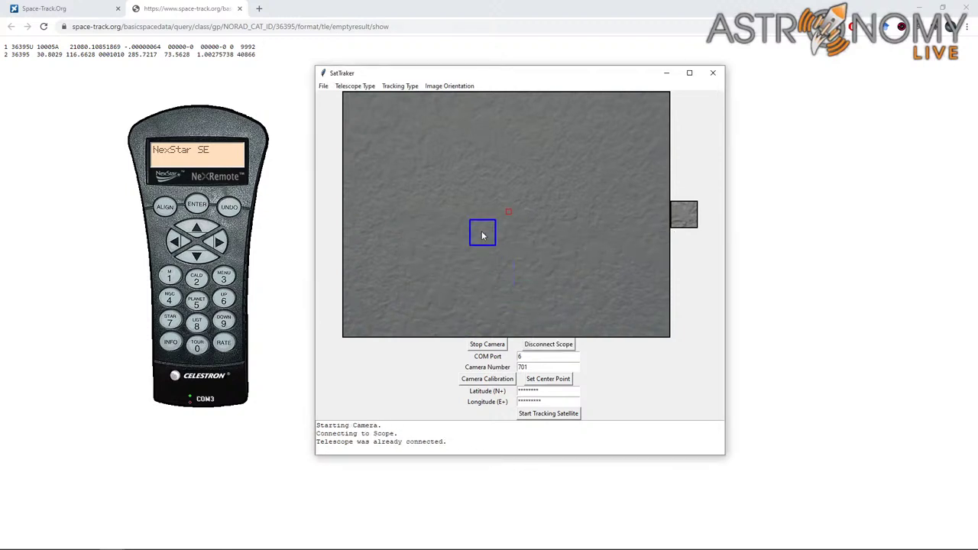
- Track the satellite with the target locked on the ceiling texture below and left of the center point, and stop tracking
click(541, 413)
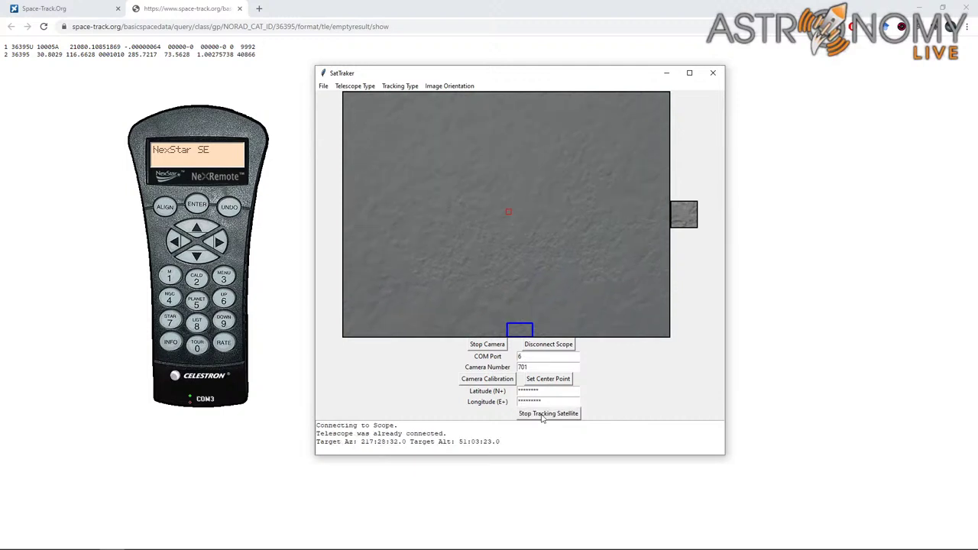
click(492, 265)
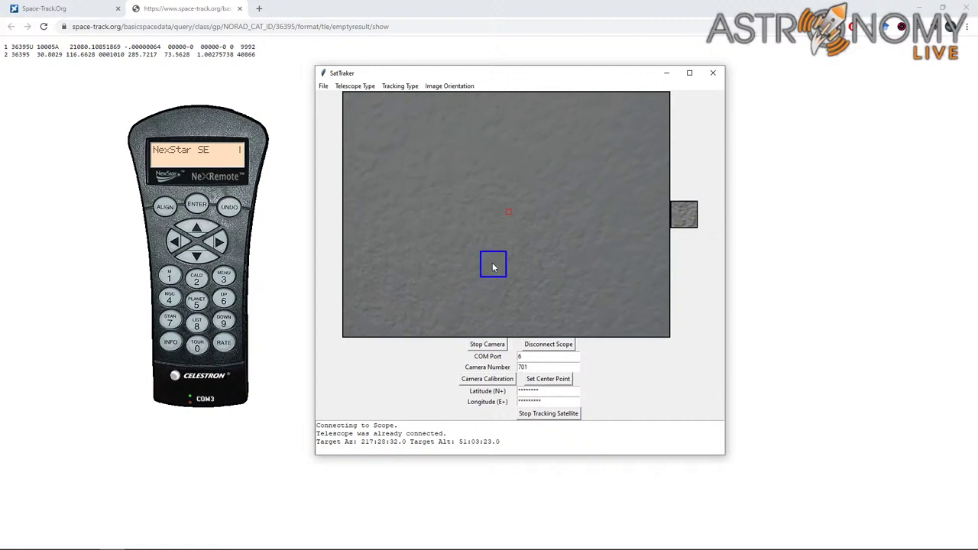
click(385, 258)
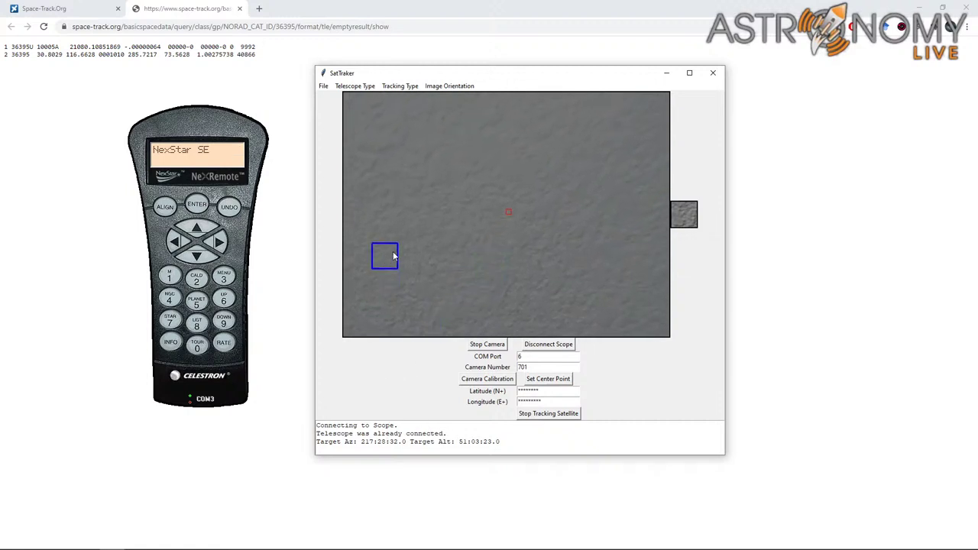
click(444, 230)
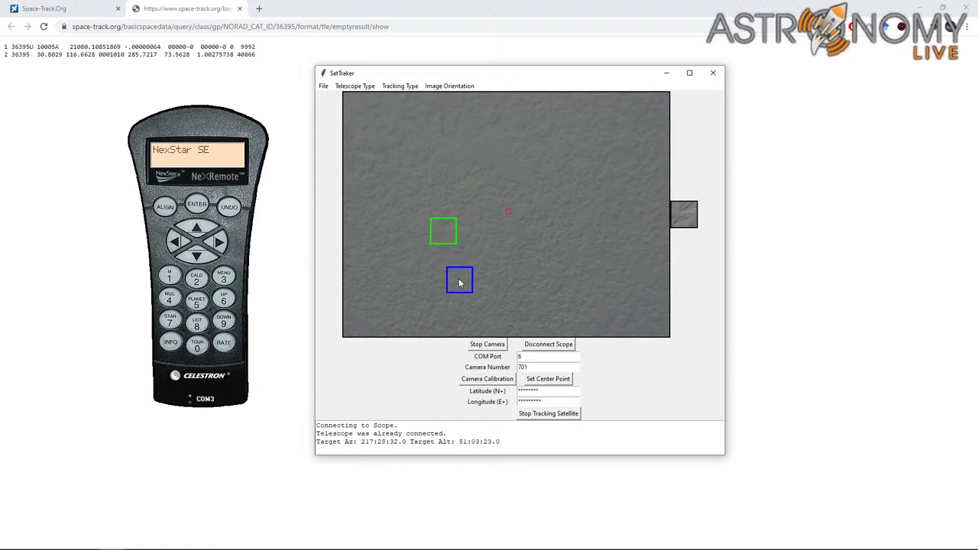
click(541, 413)
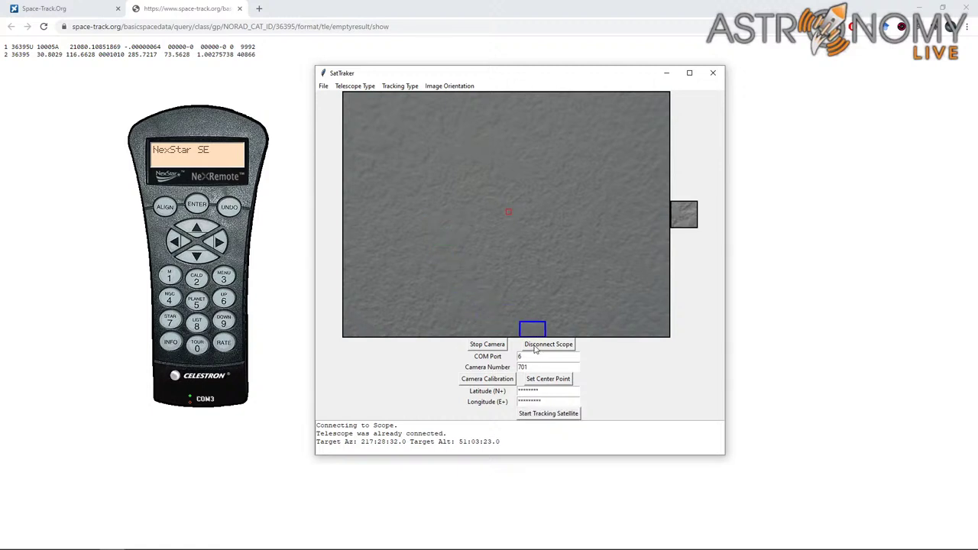
- Disconnect the telescope and stop the camera
click(535, 347)
click(480, 345)
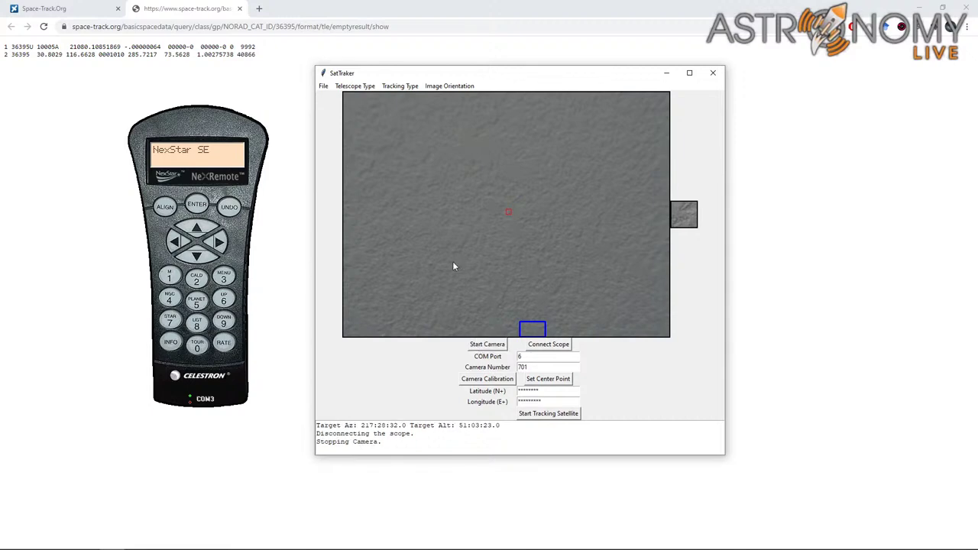
click(323, 87)
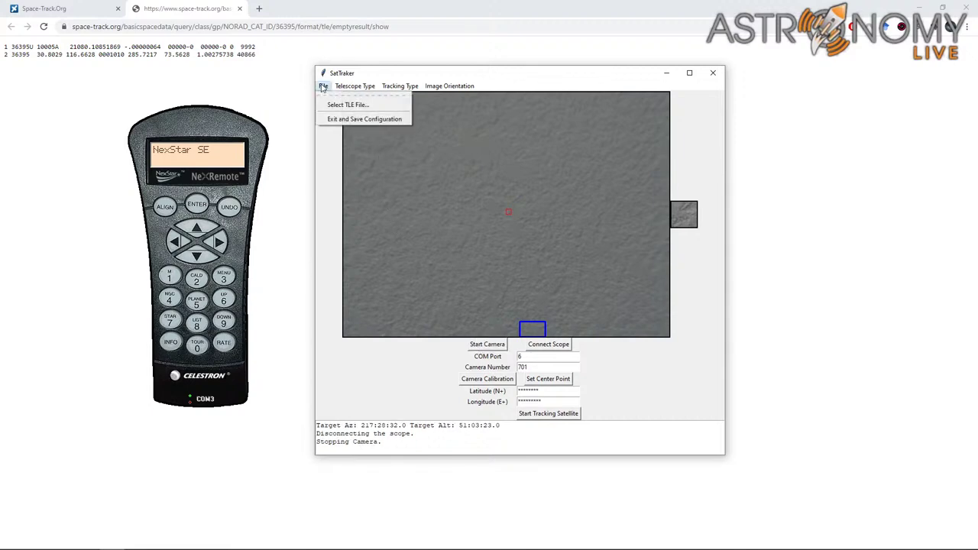
click(323, 86)
click(354, 86)
click(354, 86)
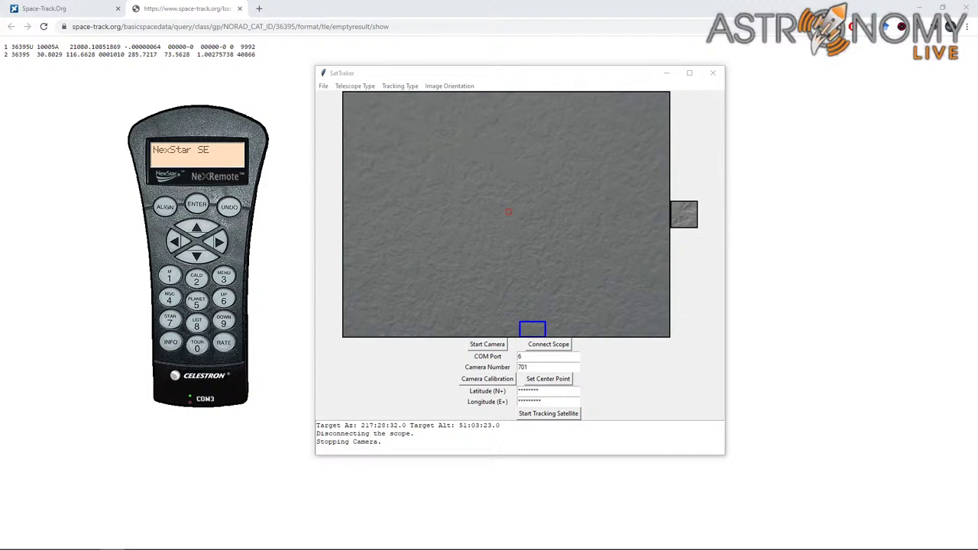
click(396, 86)
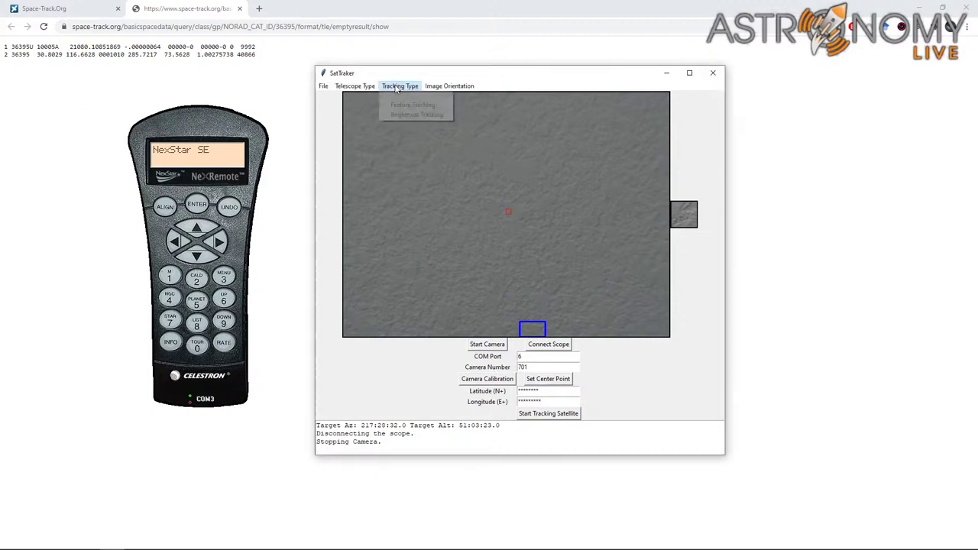
mouse_move(359, 86)
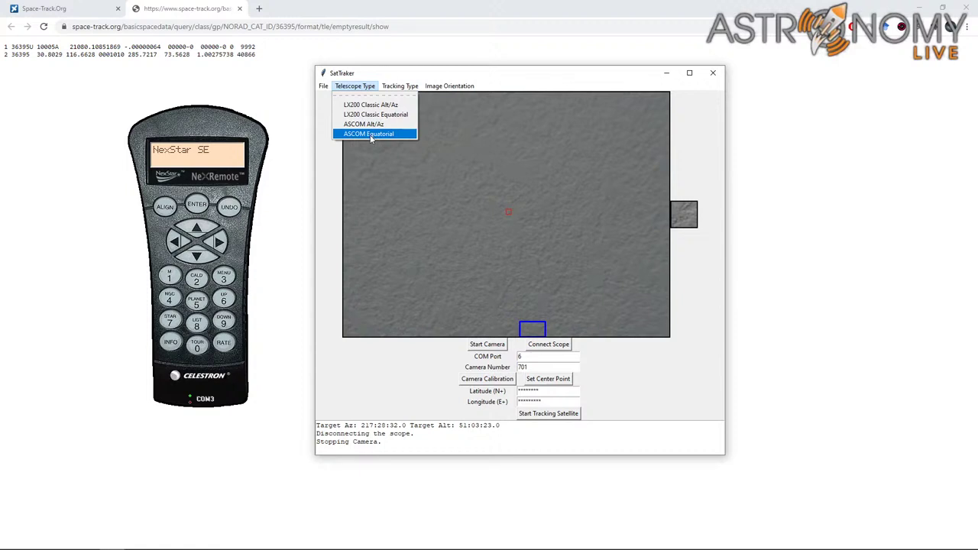
click(493, 79)
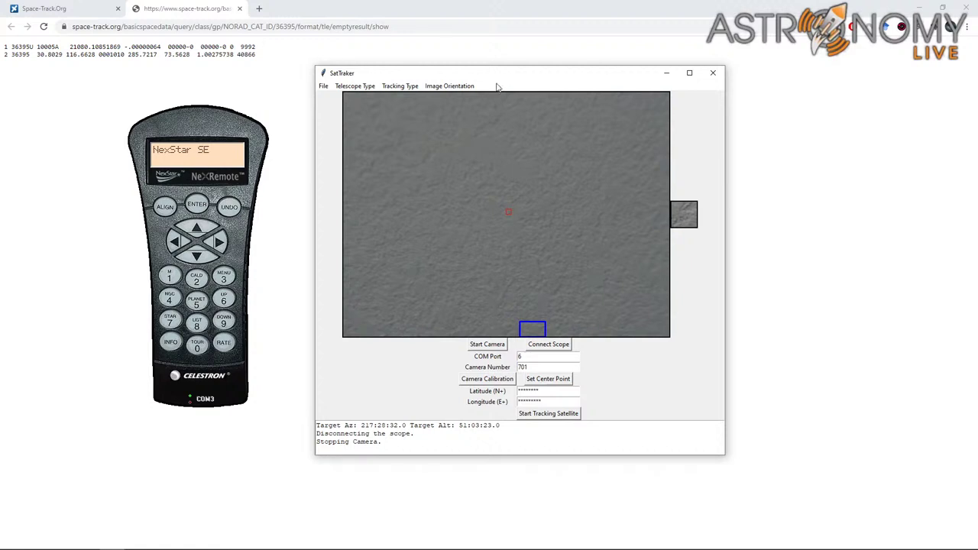
drag(546, 77, 547, 81)
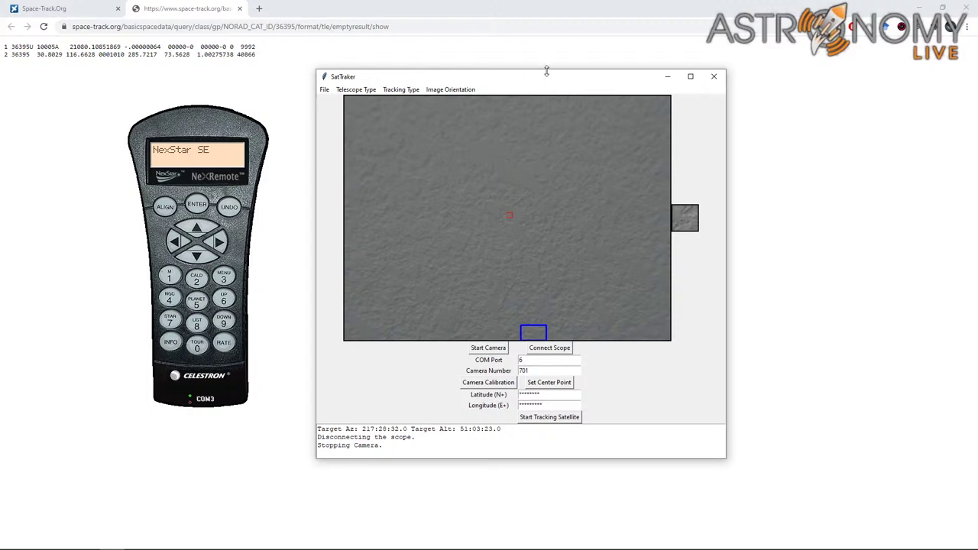
drag(552, 81, 566, 50)
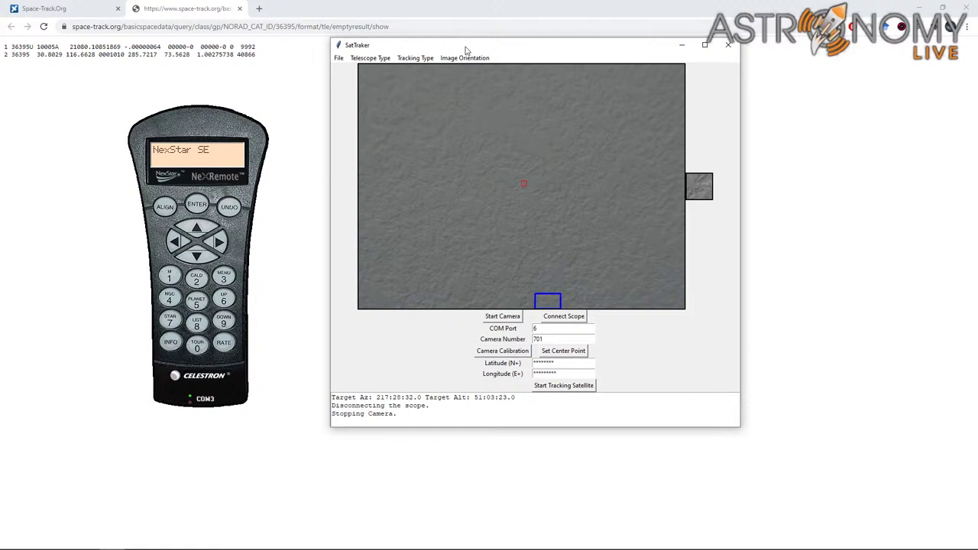
drag(464, 48, 430, 76)
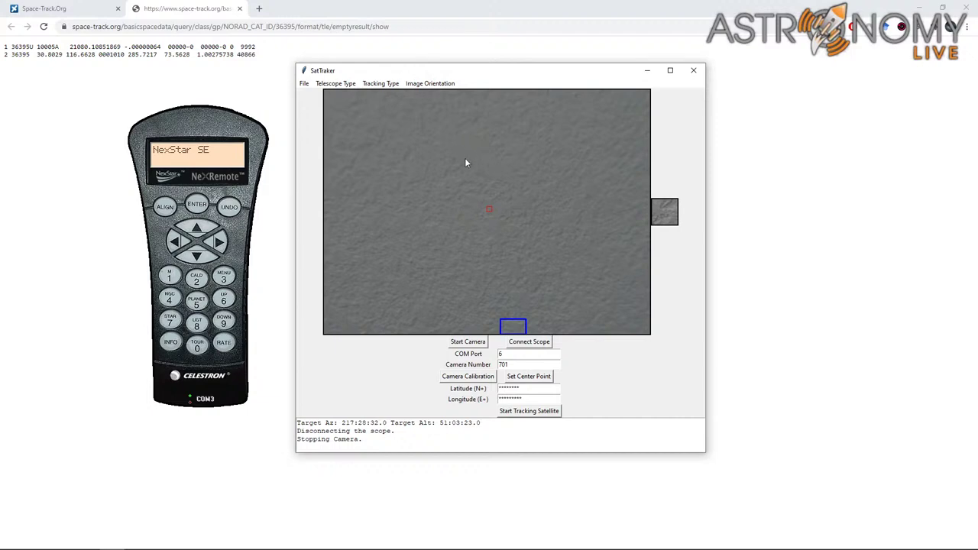
drag(440, 72, 452, 76)
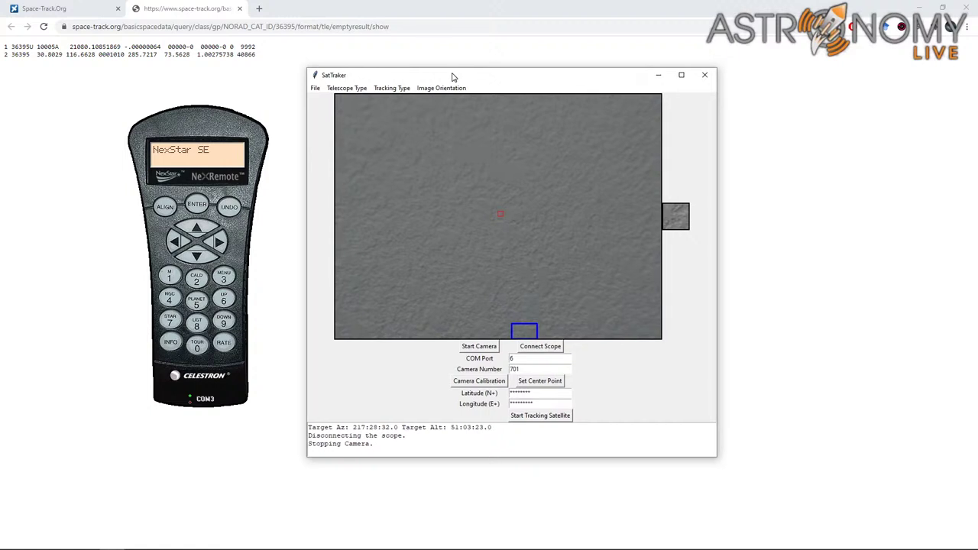
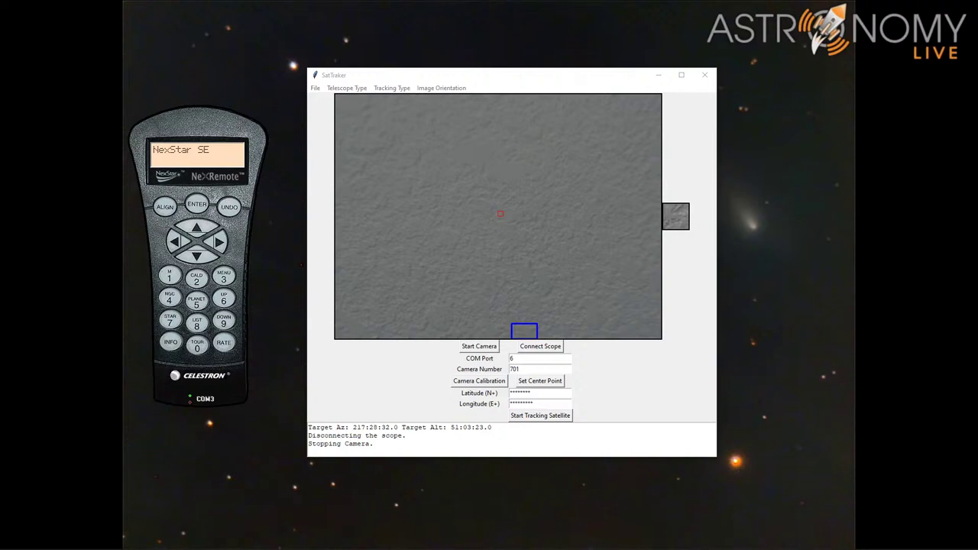
- Switch to the Starizona SCT Corrector IV page in Chrome and move the NexRemote hand control clear of the main content
key(alt+Tab)
drag(301, 103, 356, 17)
scroll(371, 207, up, 15)
scroll(375, 225, up, 3)
drag(205, 125, 97, 256)
scroll(259, 278, up, 1)
- Highlight the stock and shipping notice, and look through the SCT Corrector's performance, focal length, features and gallery sections
drag(257, 318, 512, 325)
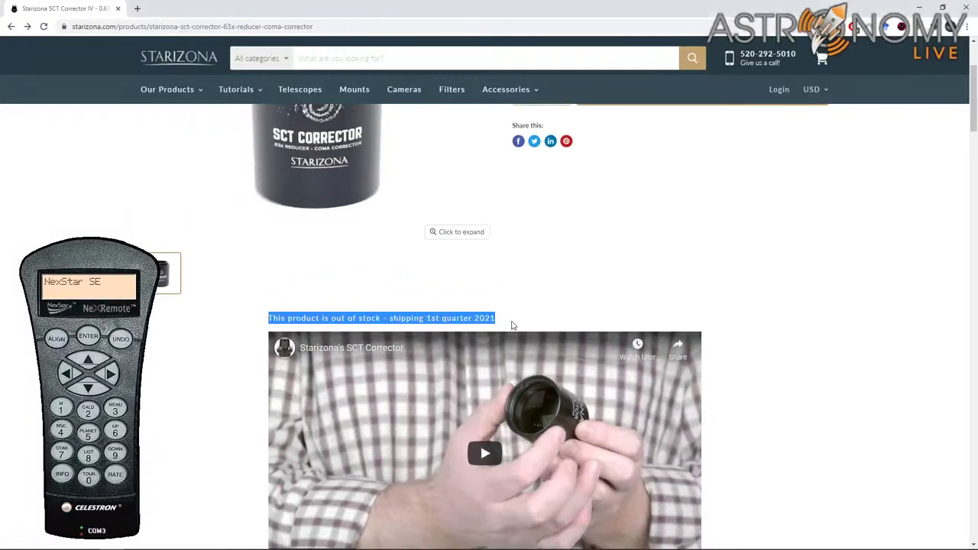
scroll(513, 325, up, 2)
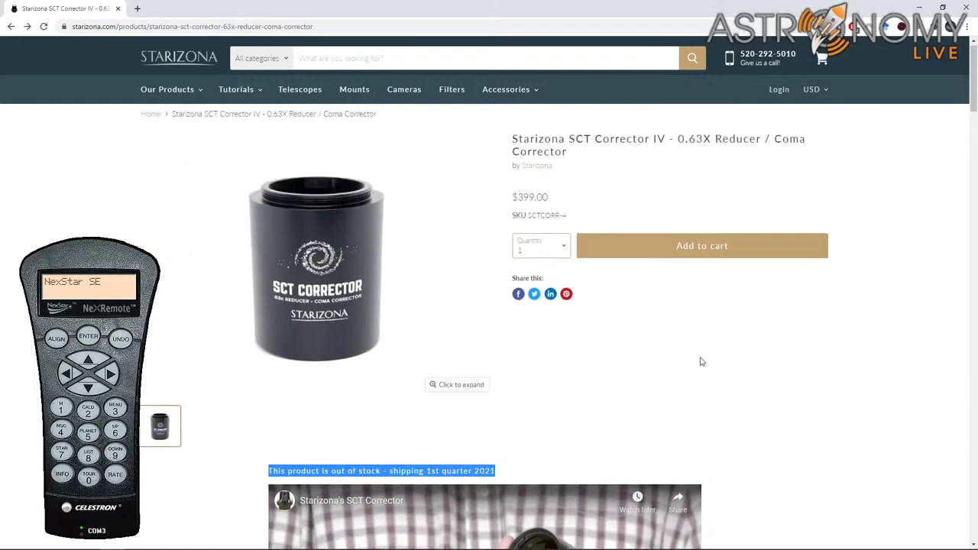
scroll(702, 362, down, 7)
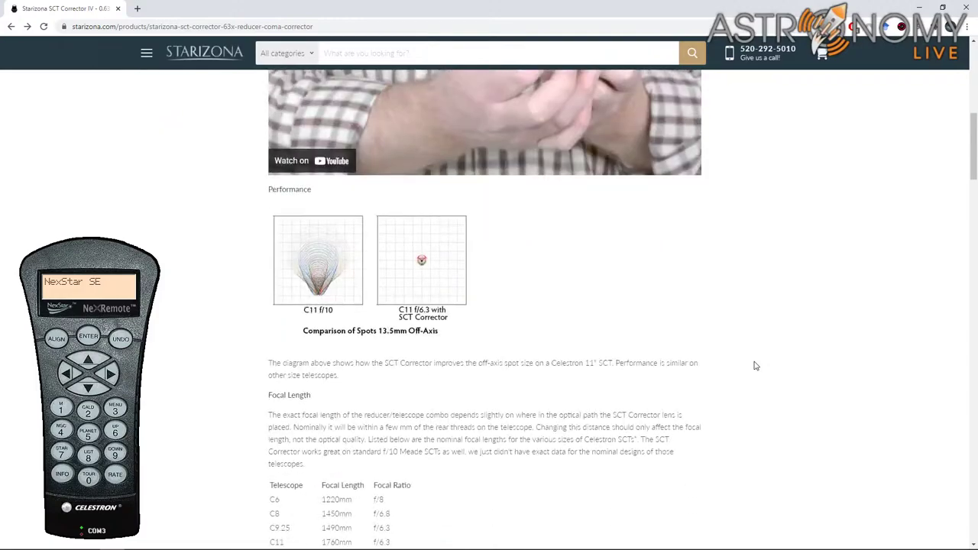
scroll(754, 366, down, 6)
scroll(754, 366, up, 3)
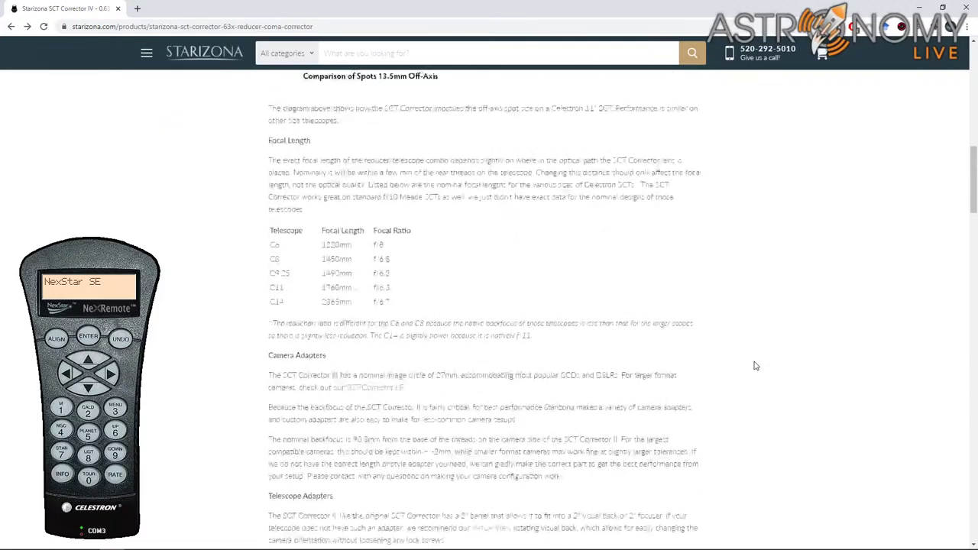
scroll(754, 366, down, 7)
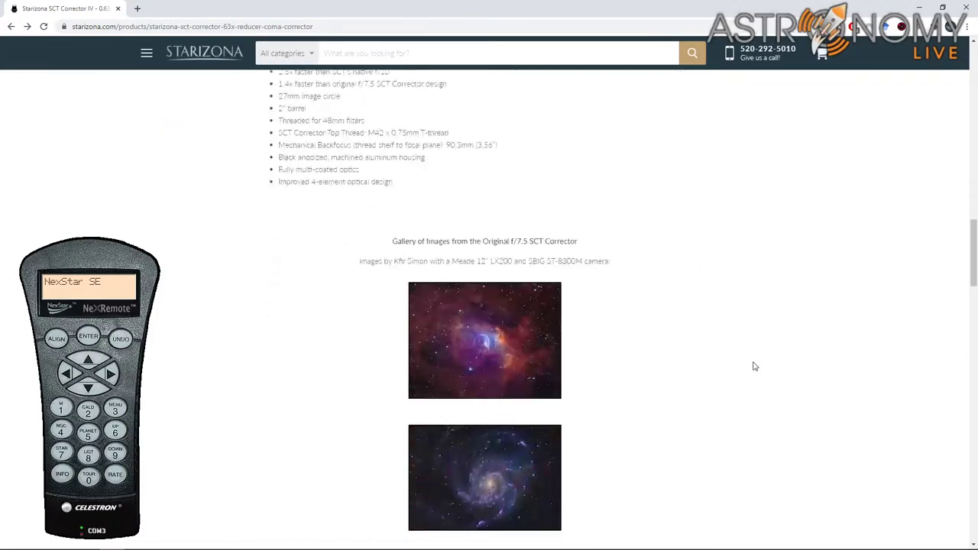
scroll(753, 366, down, 12)
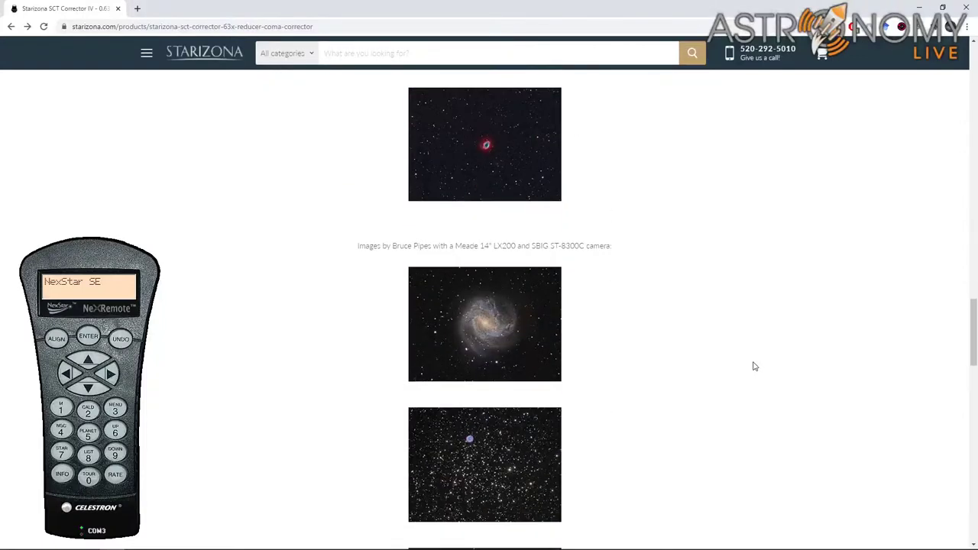
scroll(754, 366, down, 8)
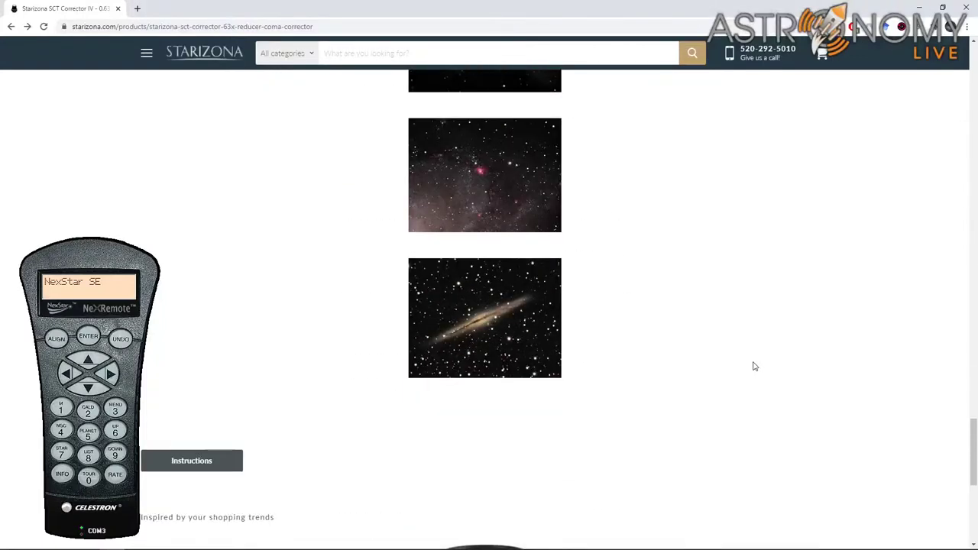
scroll(754, 366, up, 4)
scroll(754, 366, up, 3)
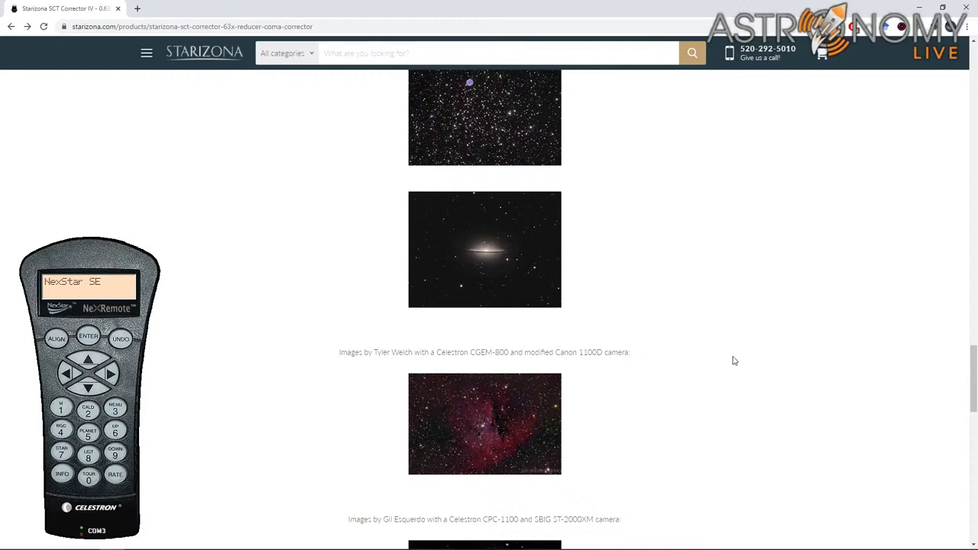
- Open a sample image from the gallery and return to the gallery on the product page
click(504, 293)
key(alt+Left)
scroll(621, 299, down, 10)
scroll(637, 305, up, 4)
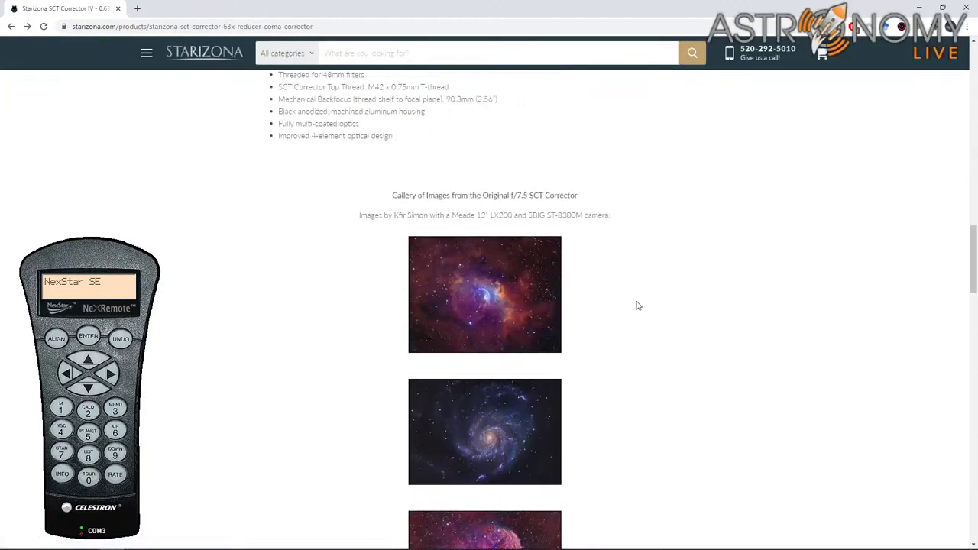
- Highlight the Telescope Adapters paragraph while reading it, and clear the text selection
scroll(637, 305, up, 2)
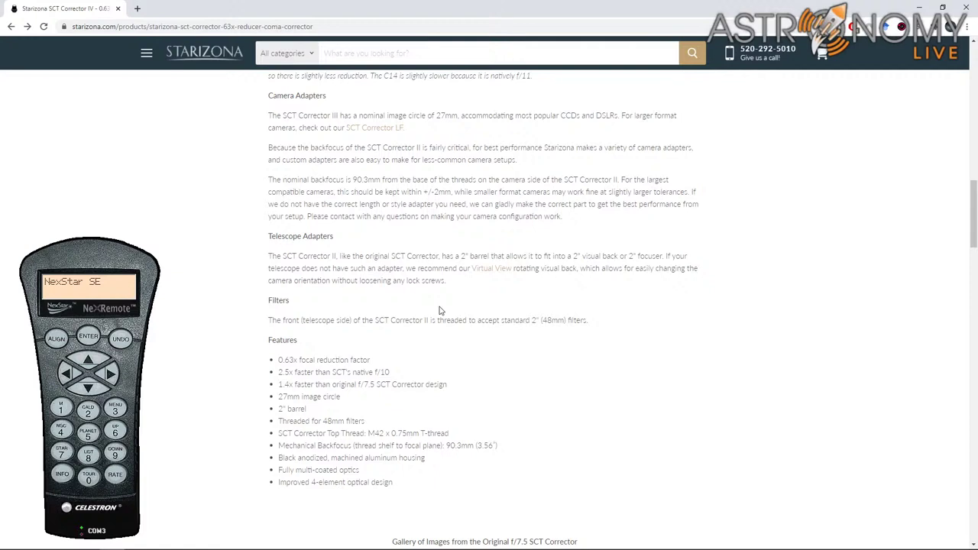
drag(270, 254, 366, 298)
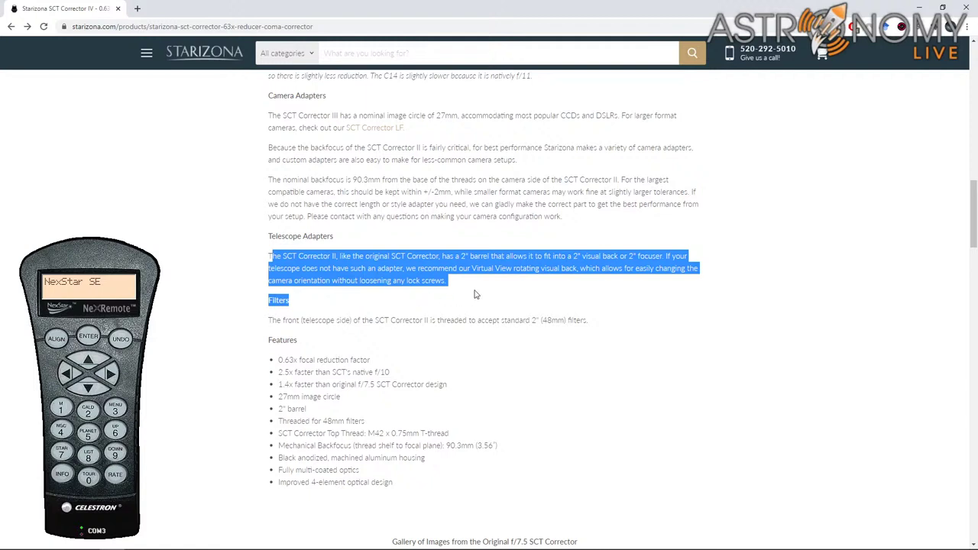
click(446, 281)
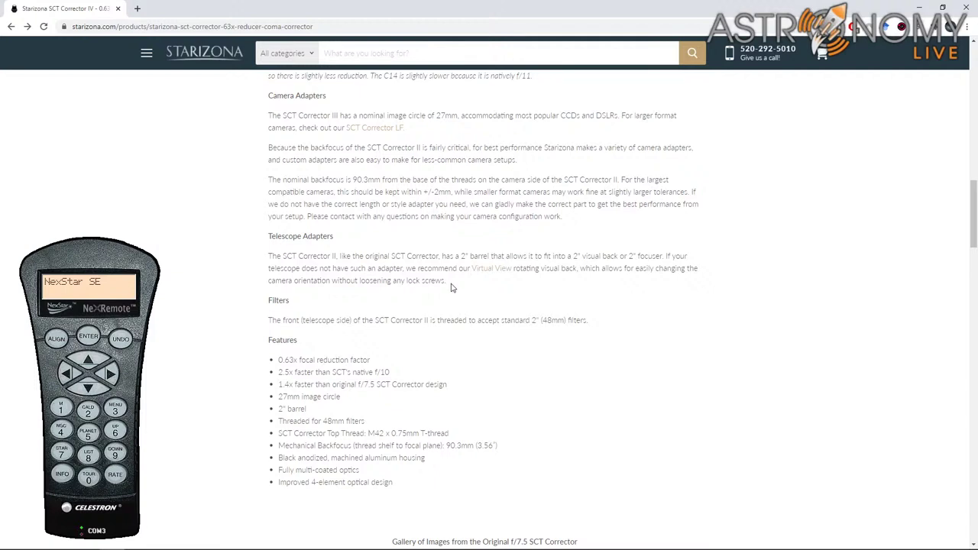